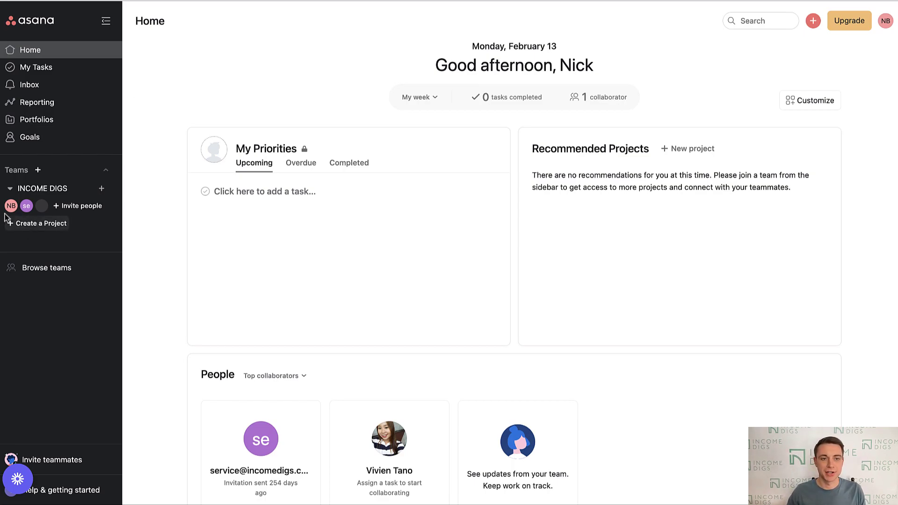
# - Open the teammate's profile page from their avatar under INCOME DIGS
pyautogui.moveTo(29, 211)
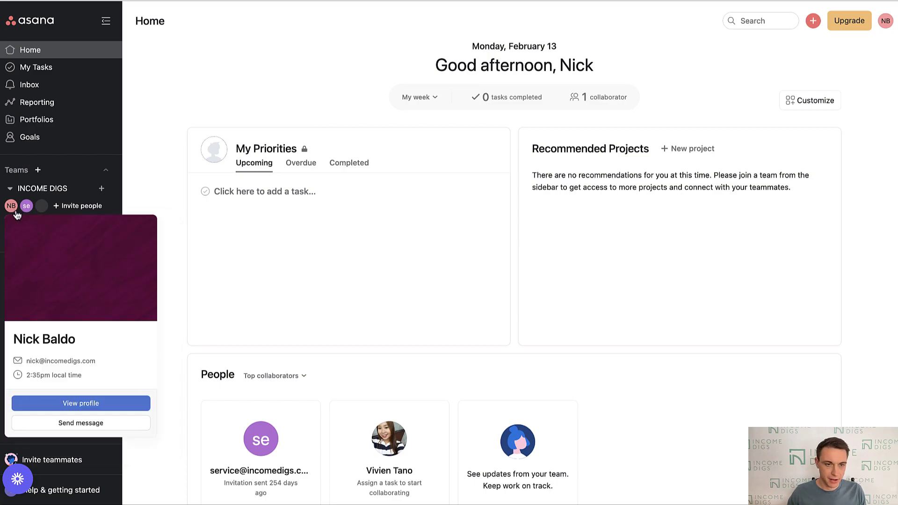
pyautogui.click(26, 210)
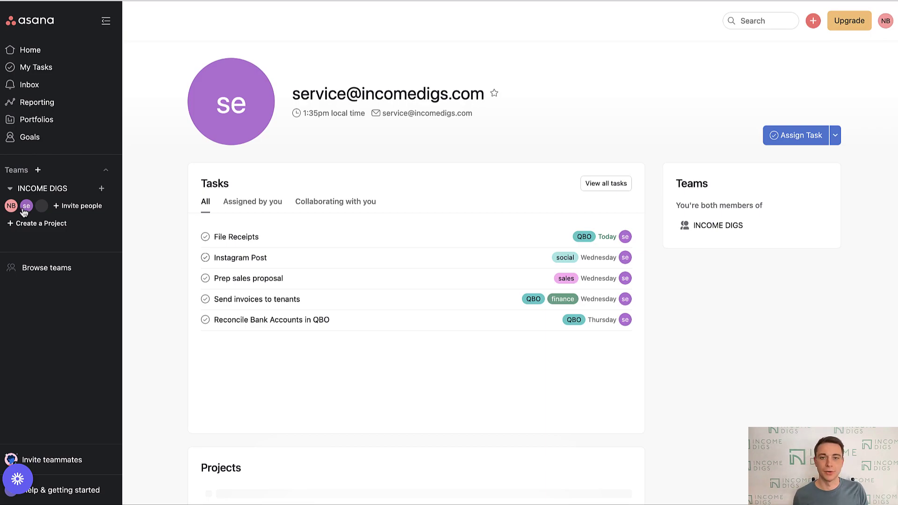
pyautogui.moveTo(338, 94); pyautogui.dragTo(292, 96)
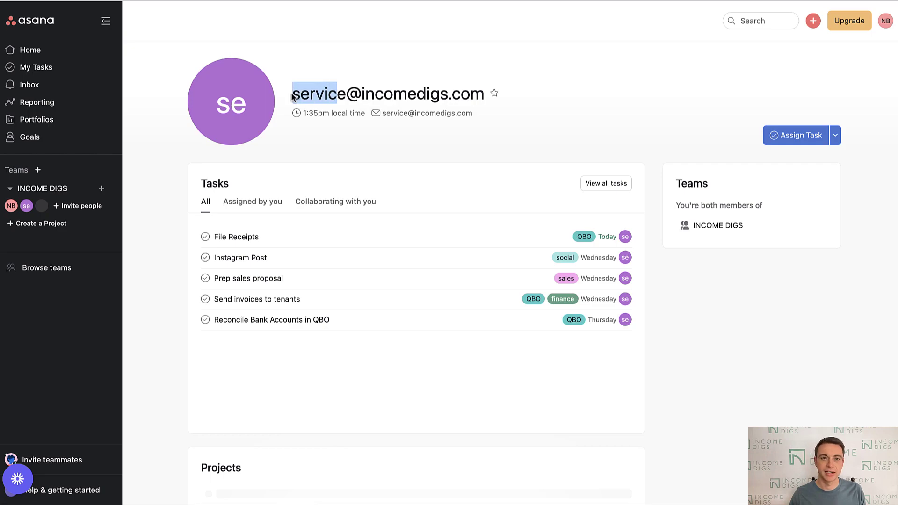
pyautogui.click(556, 103)
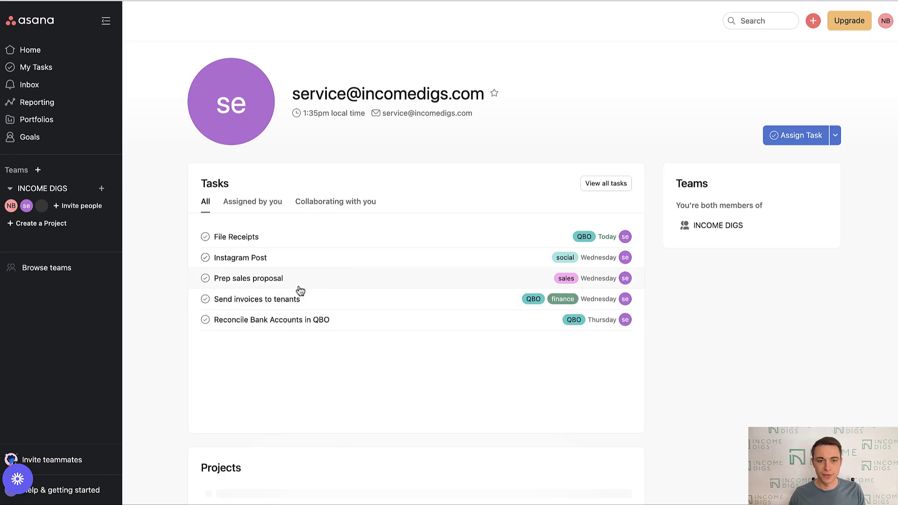
# - Check the weekly repeat schedules on the Instagram Post and File Receipts due dates
pyautogui.click(247, 263)
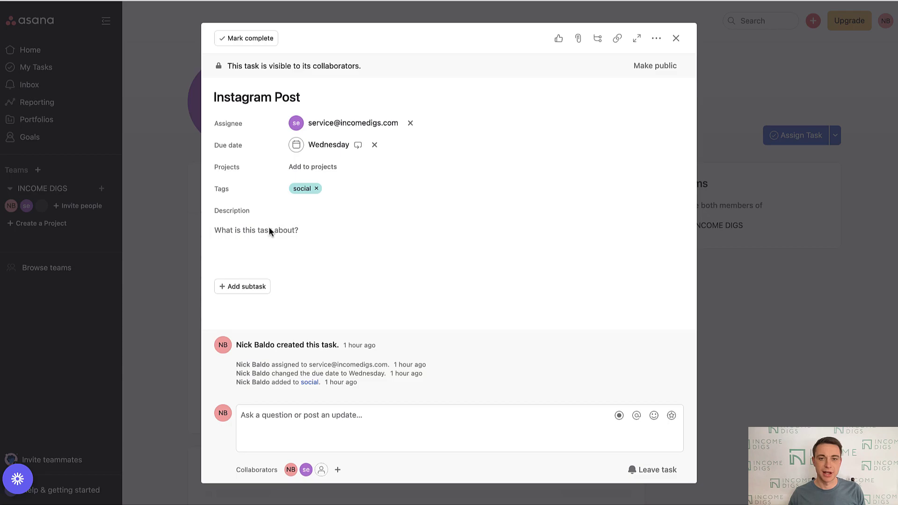
pyautogui.click(358, 146)
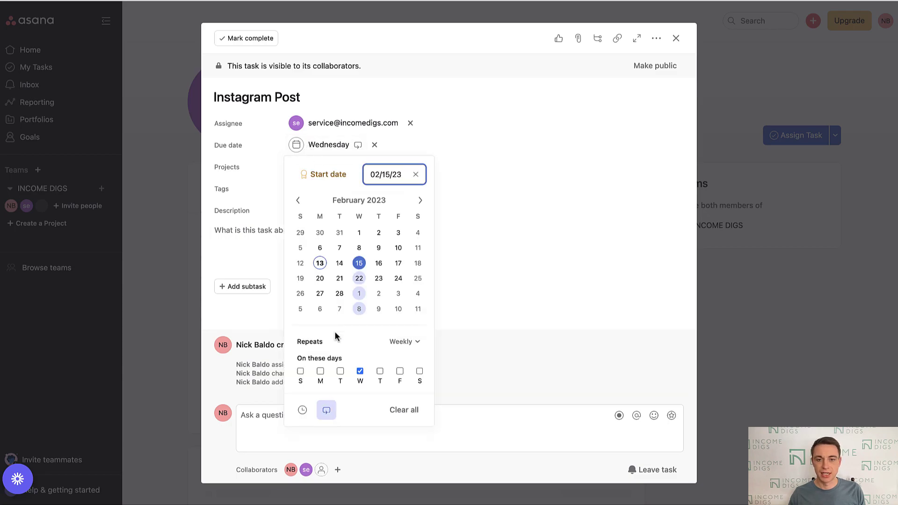
pyautogui.click(676, 37)
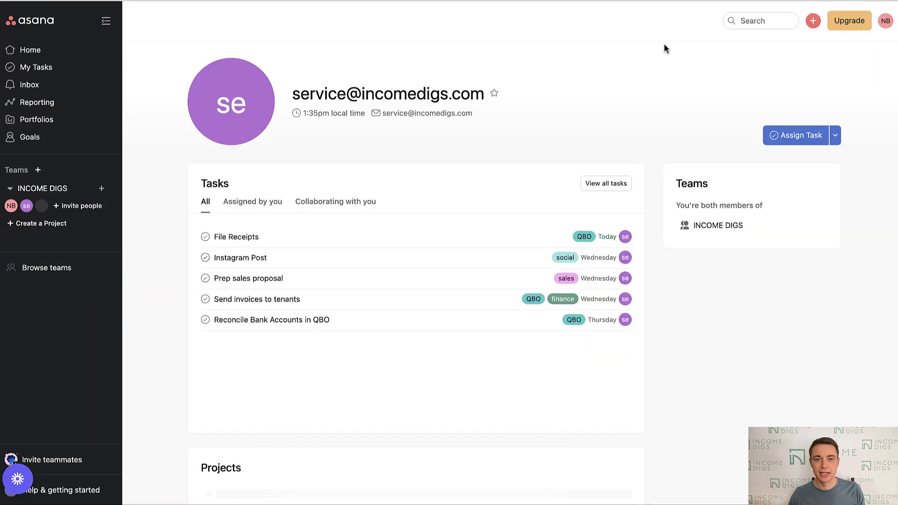
pyautogui.click(260, 238)
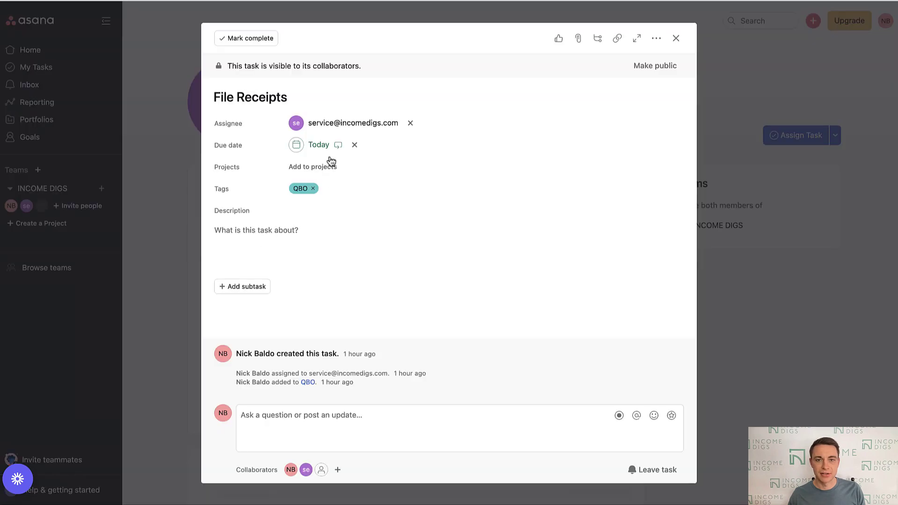
pyautogui.click(337, 146)
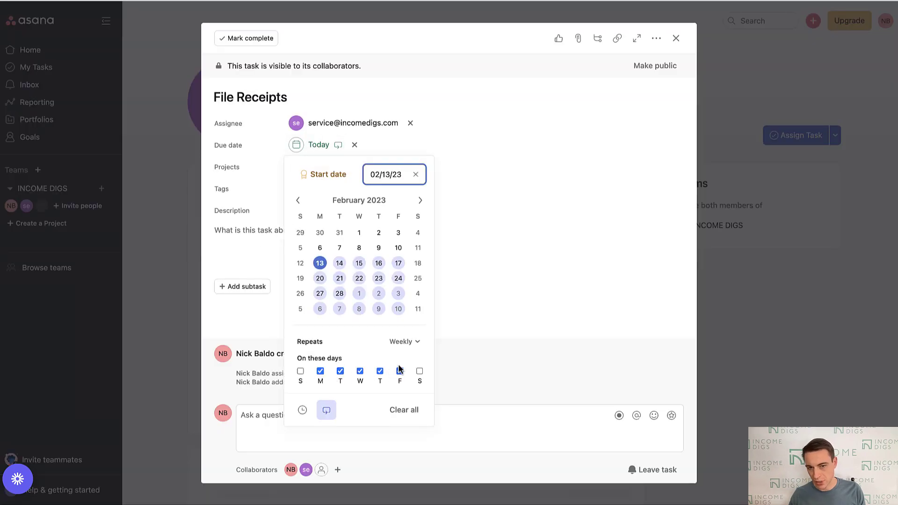
pyautogui.click(256, 207)
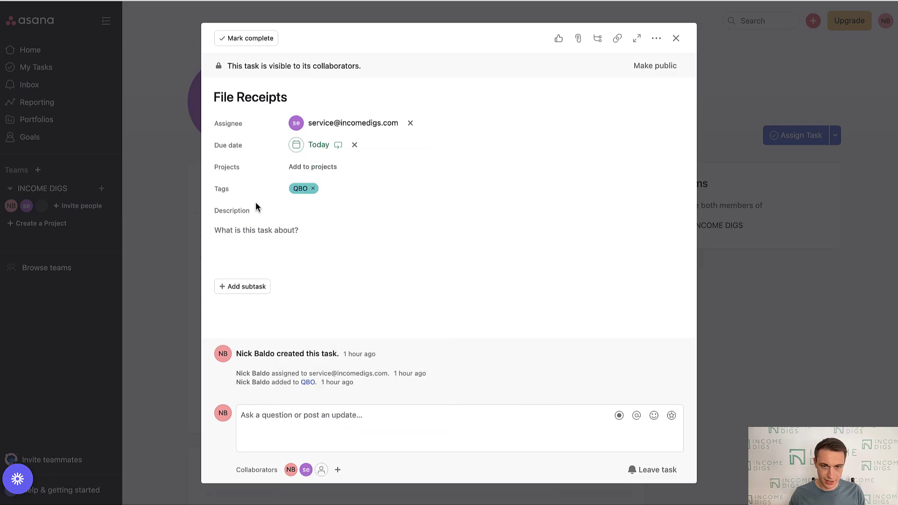
pyautogui.click(676, 38)
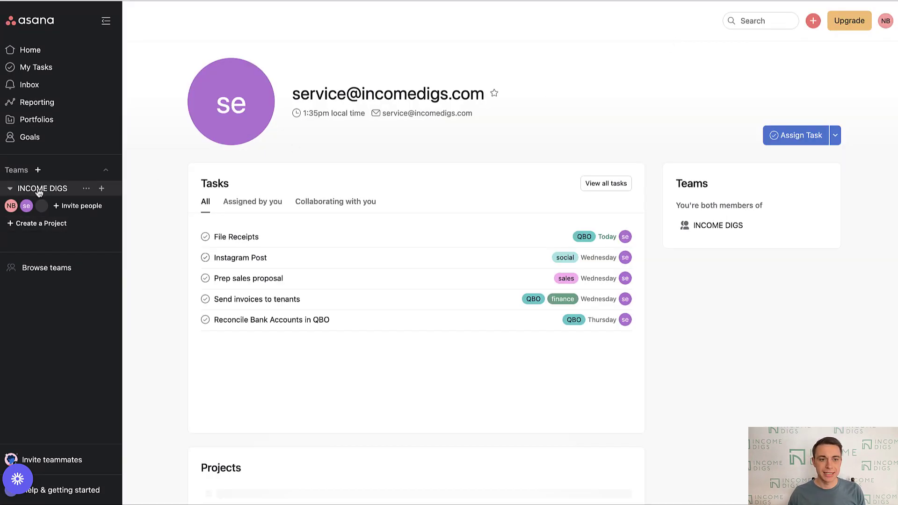
# - Start a new team project, browse its templates, and dismiss the custom-template upgrade prompt
pyautogui.click(39, 226)
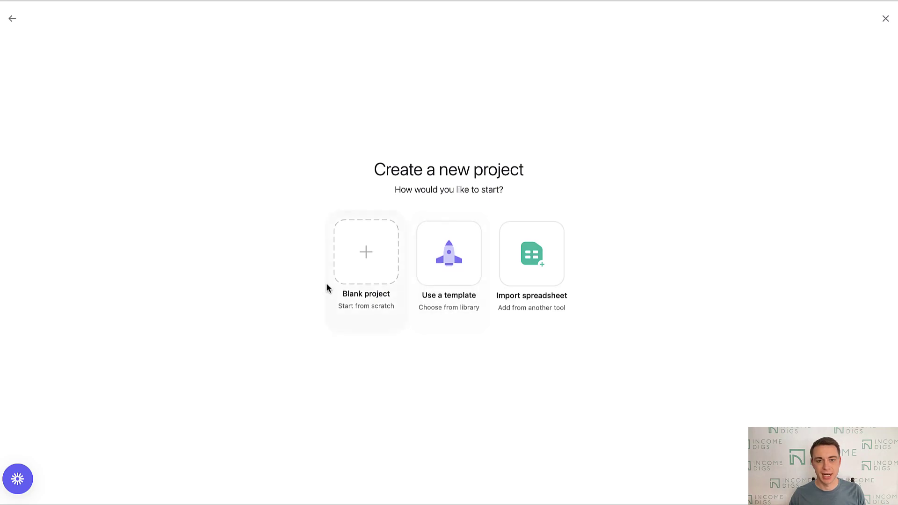
pyautogui.click(451, 279)
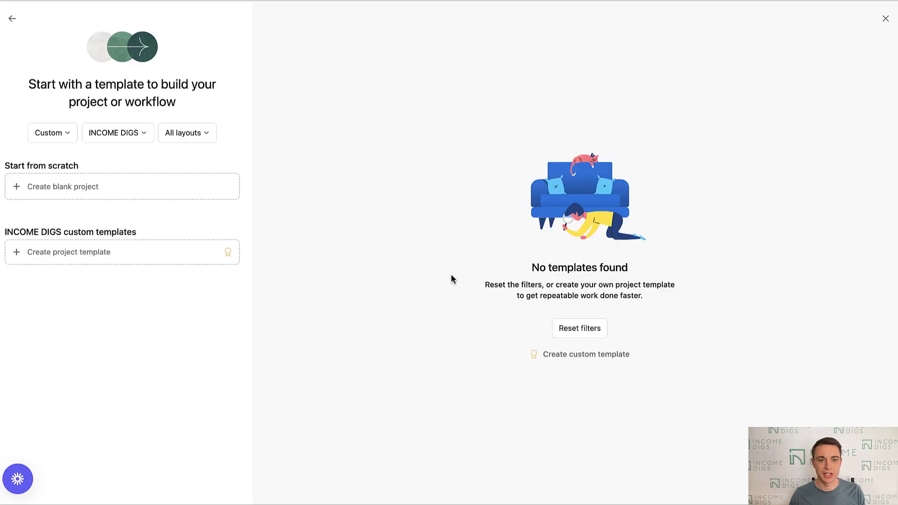
pyautogui.click(94, 192)
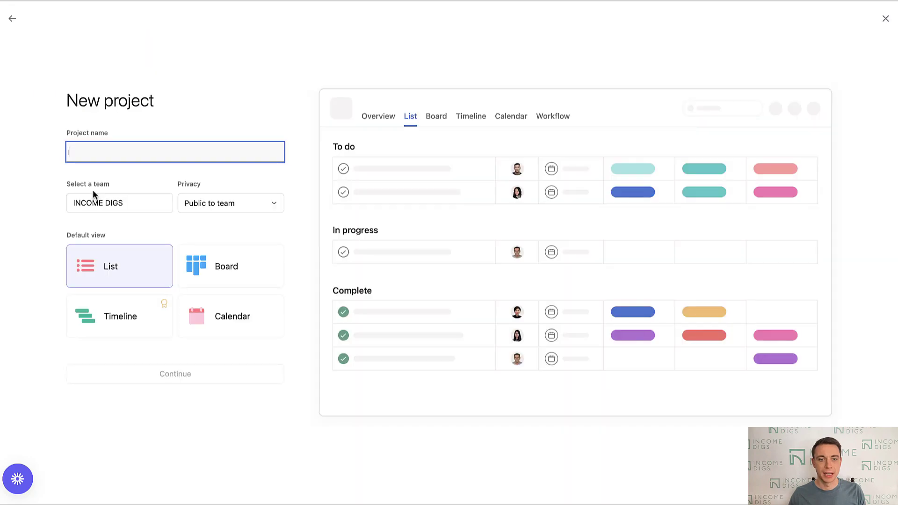
pyautogui.click(9, 21)
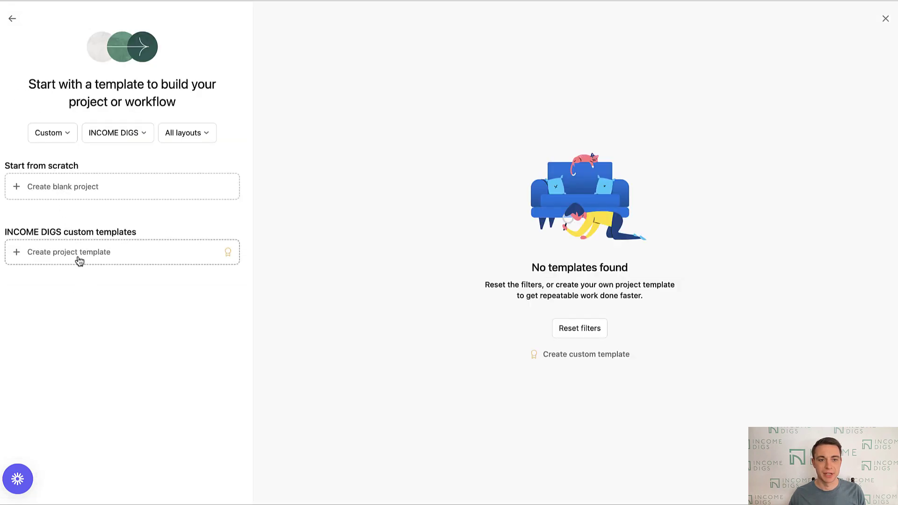
pyautogui.click(78, 256)
pyautogui.click(562, 62)
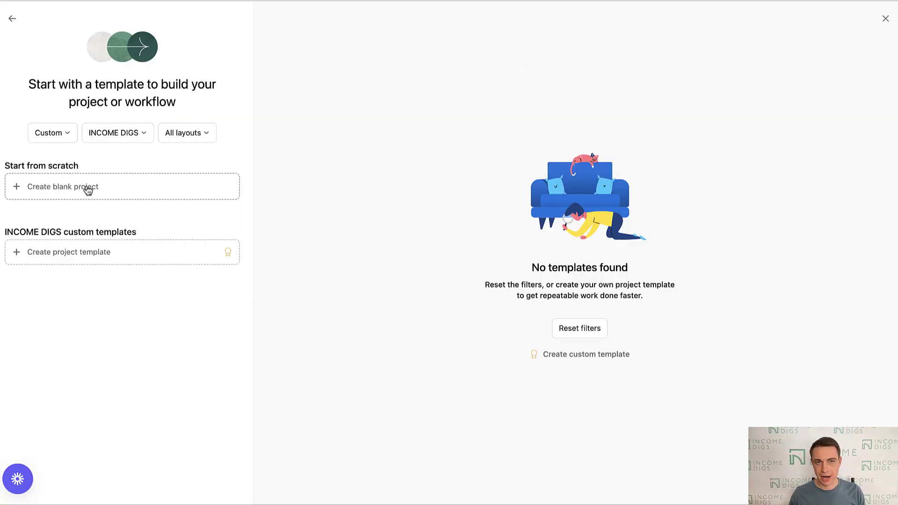
pyautogui.click(52, 193)
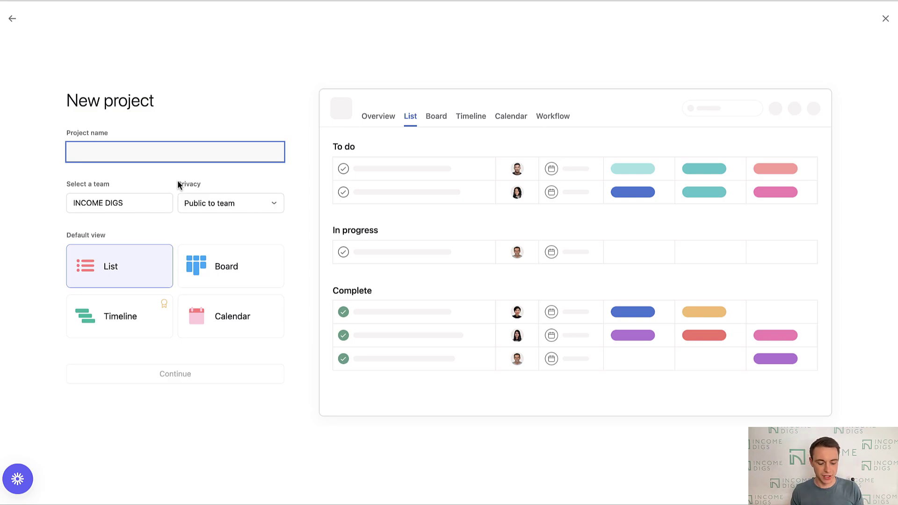
pyautogui.write('123')
pyautogui.hotkey('ctrl', 'a')
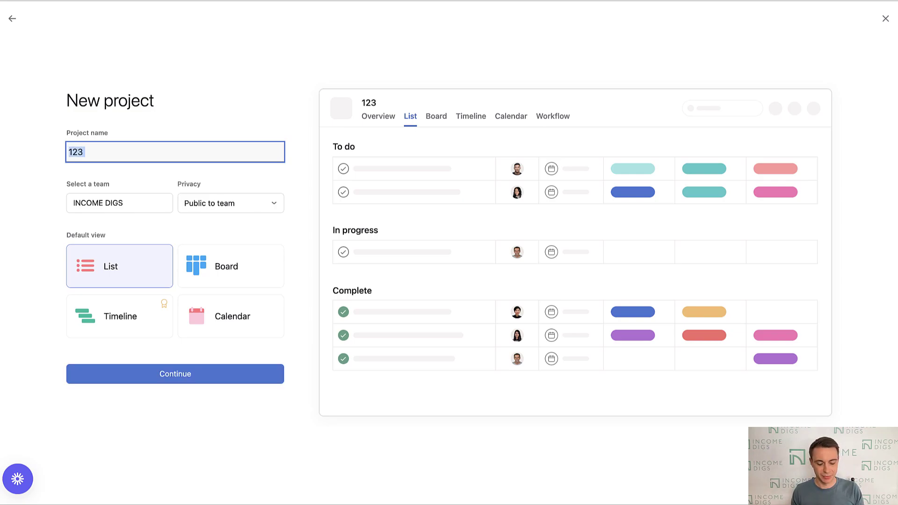
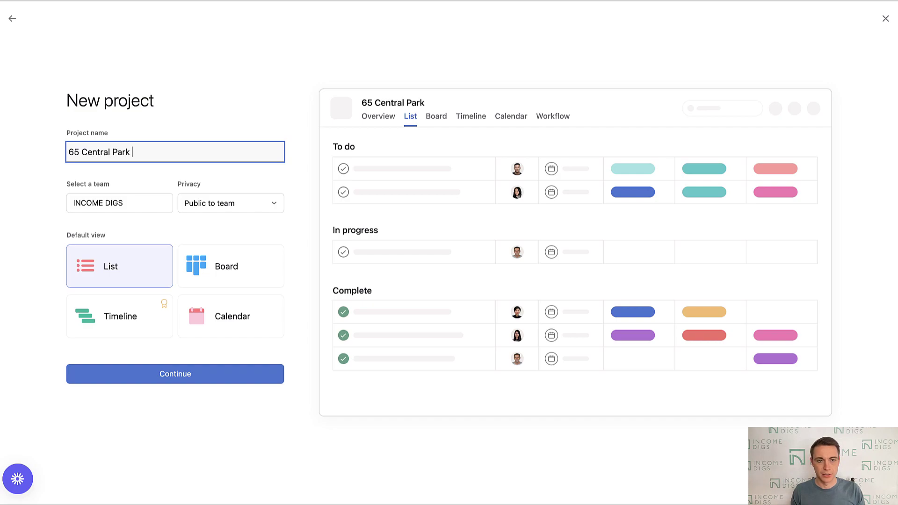
pyautogui.write('- FLIP')
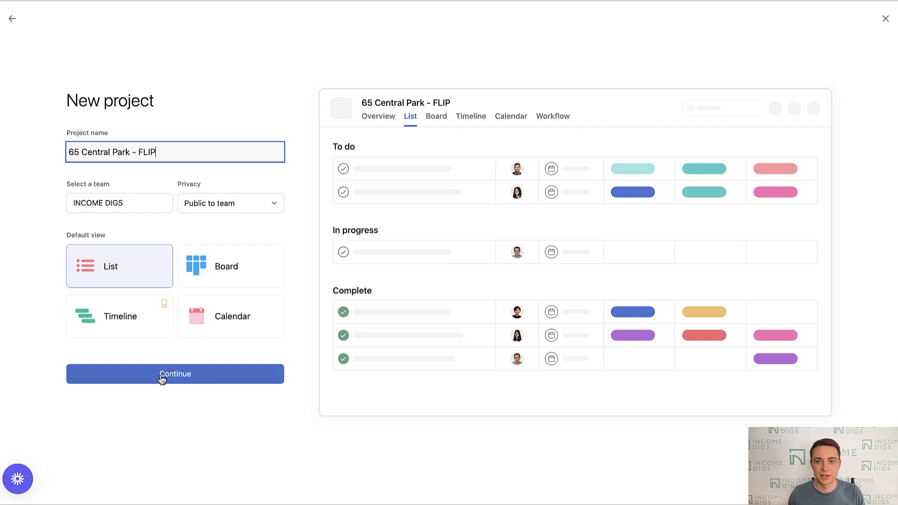
pyautogui.click(160, 379)
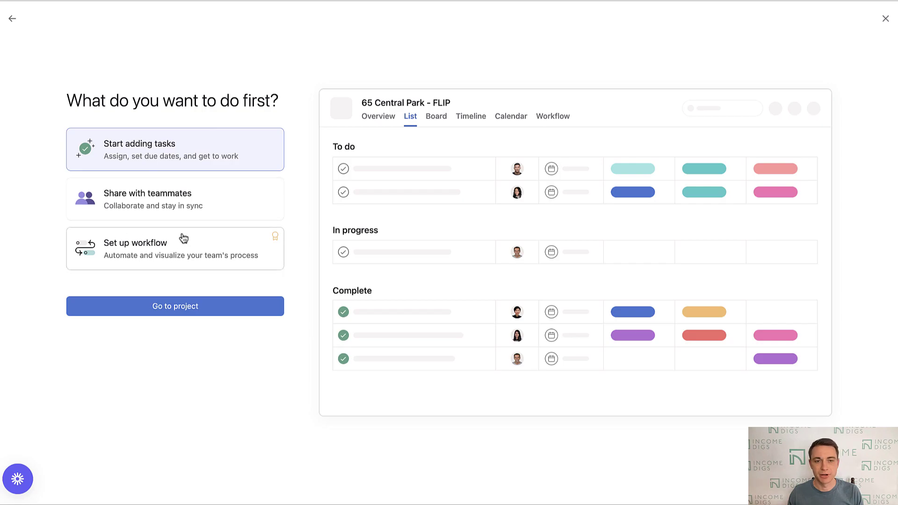
# - Add tasks Finalize Architectural Plans, File for Permit and Align Subcontractors, correcting 'Aligni'
pyautogui.click(184, 311)
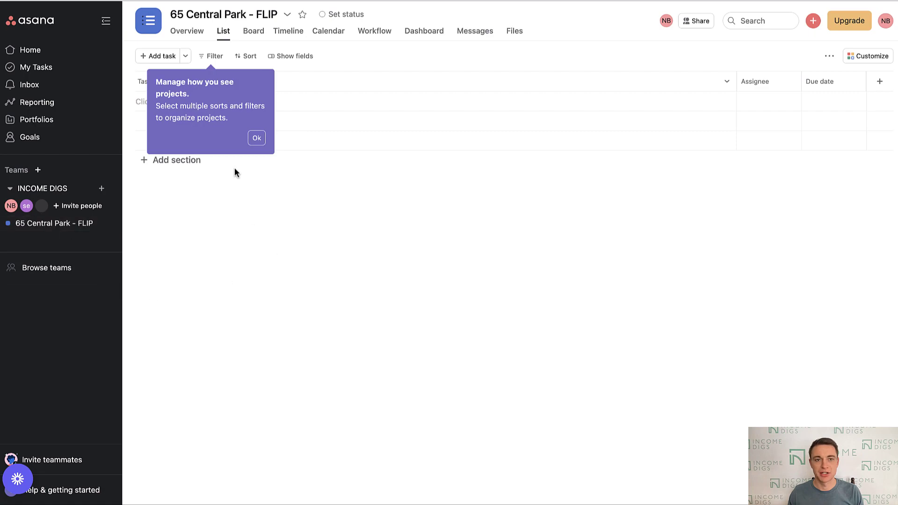
pyautogui.click(257, 139)
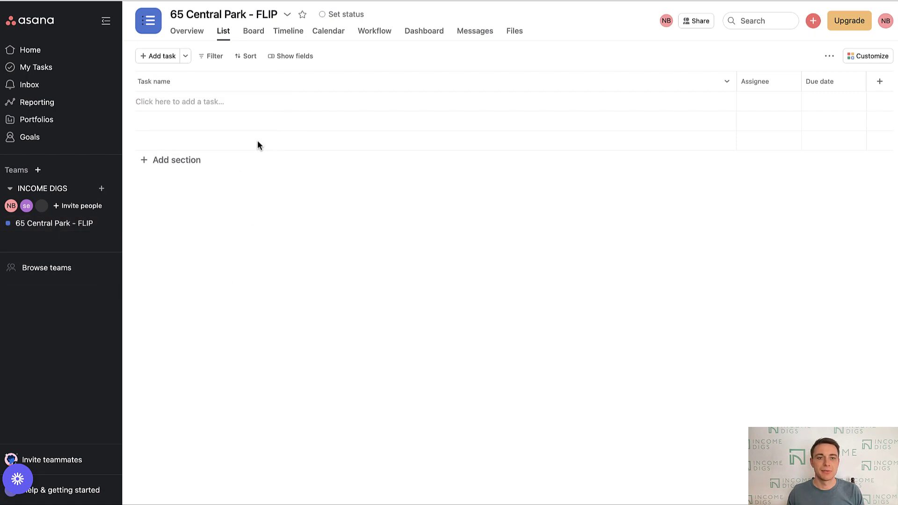
pyautogui.click(194, 102)
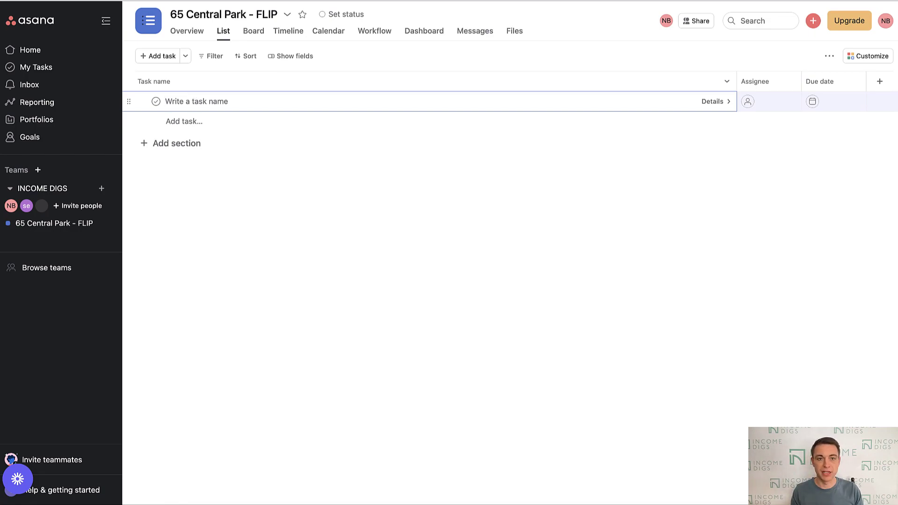
pyautogui.write('Finalize Architec')
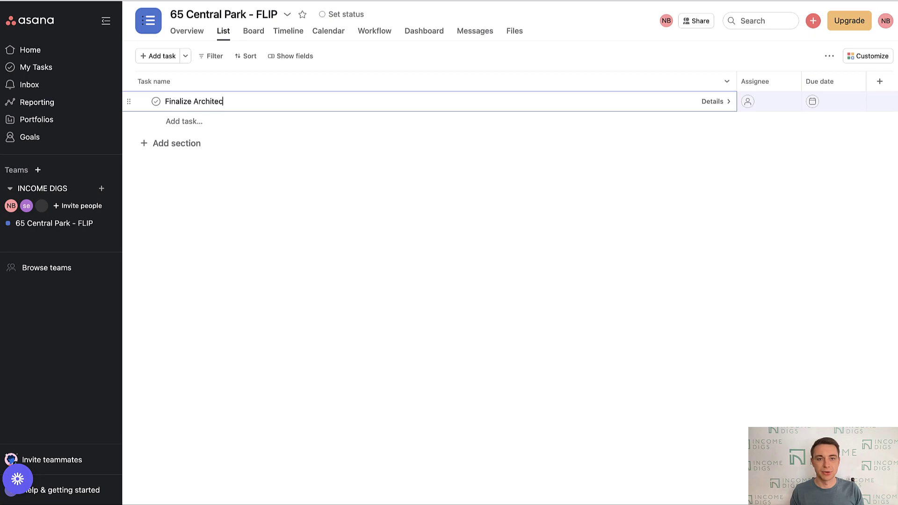
pyautogui.write('tural Plans')
pyautogui.press('Return')
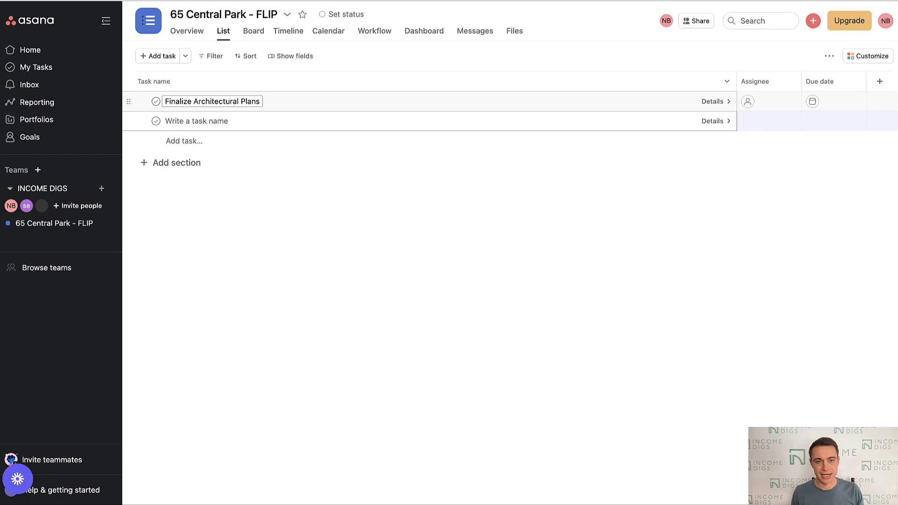
pyautogui.write('File for Permit')
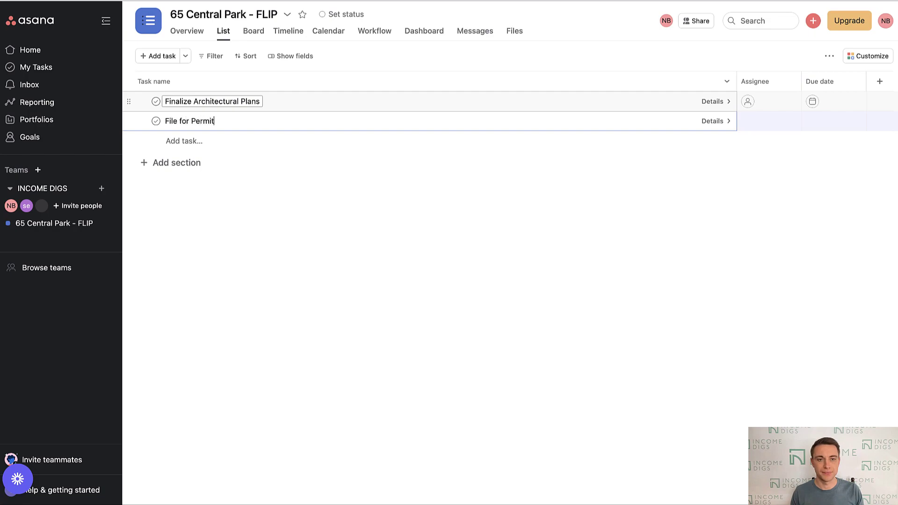
pyautogui.press('Return')
pyautogui.write('Aligni Sub')
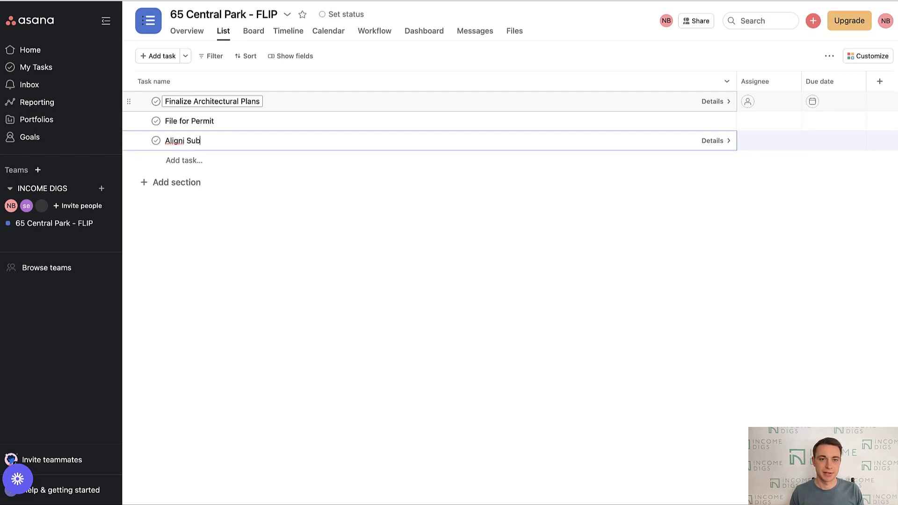
pyautogui.write('contractors')
pyautogui.press('Return')
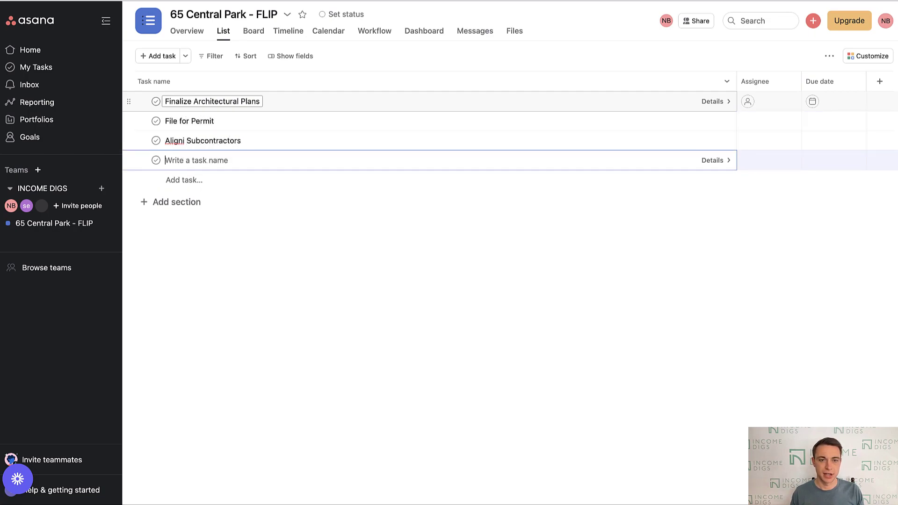
pyautogui.rightClick(168, 140)
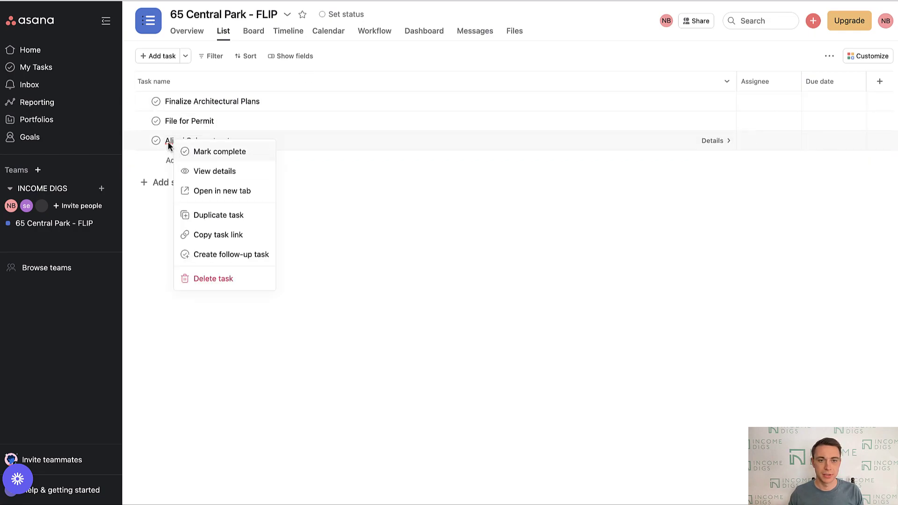
pyautogui.click(168, 141)
pyautogui.doubleClick(169, 141)
pyautogui.write('Align')
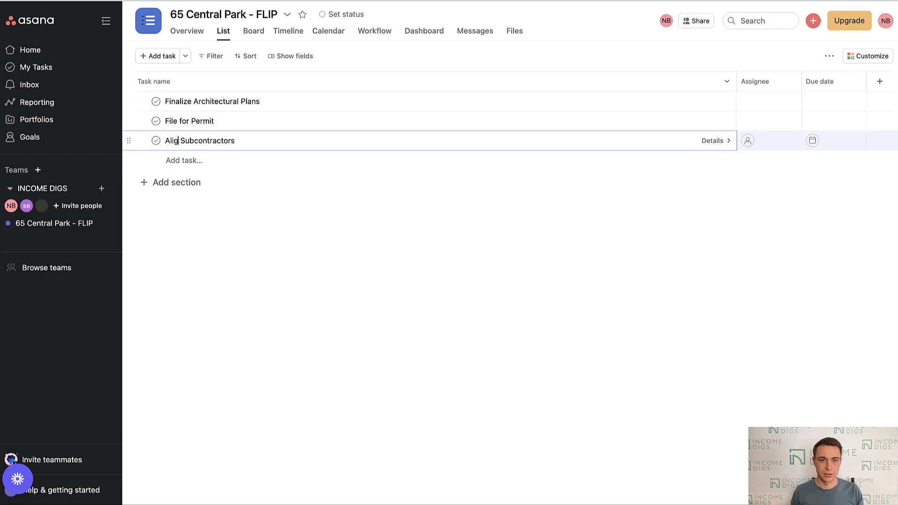
# - Add tasks Purchase Windows, Purchase Cabinets, Purchase Fixtures and Asbestos Survey
pyautogui.click(174, 163)
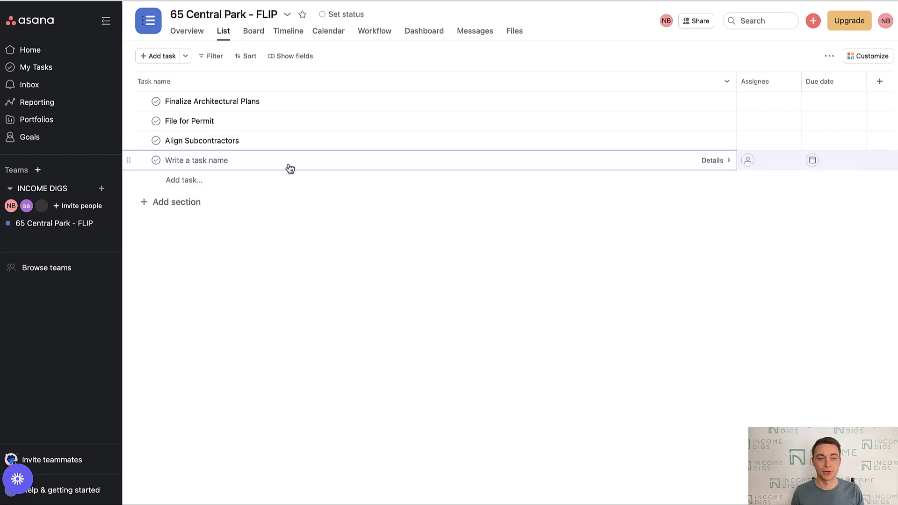
pyautogui.write('Purchase ')
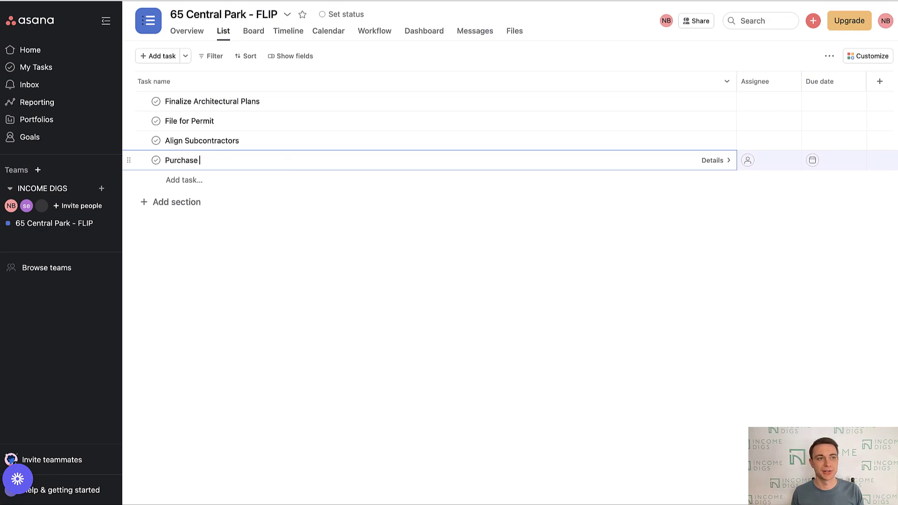
pyautogui.write('Windows')
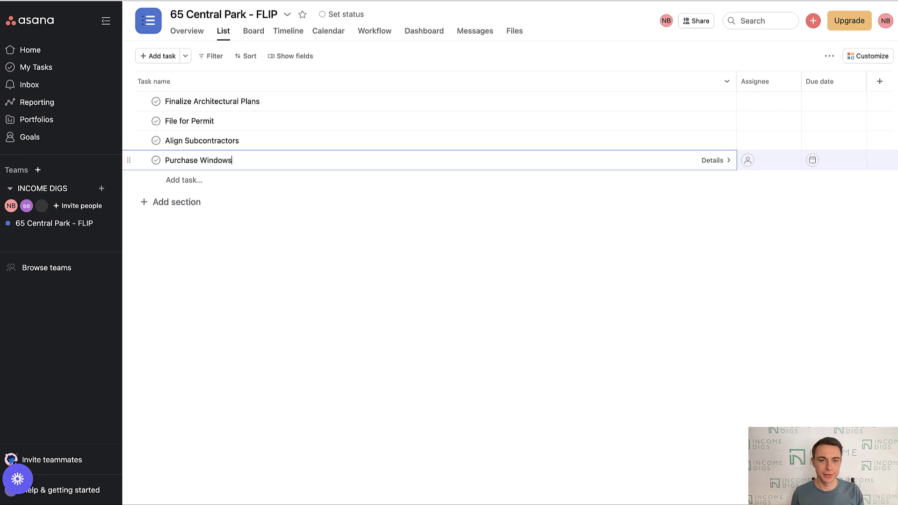
pyautogui.press('Return')
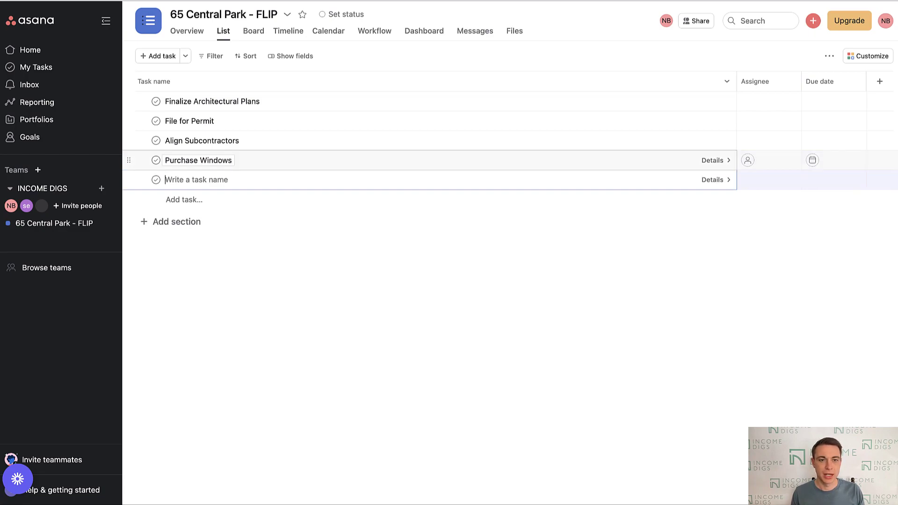
pyautogui.write('Purchase C')
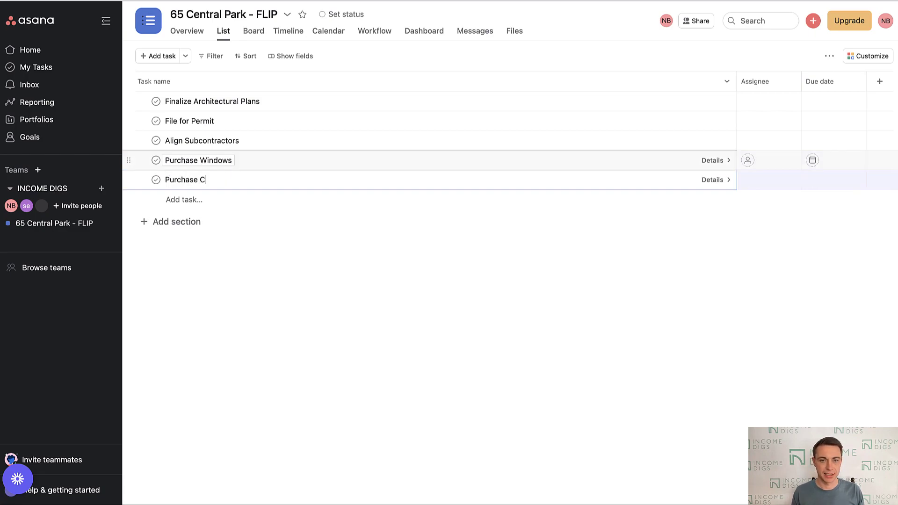
pyautogui.write('abinets')
pyautogui.press('Return')
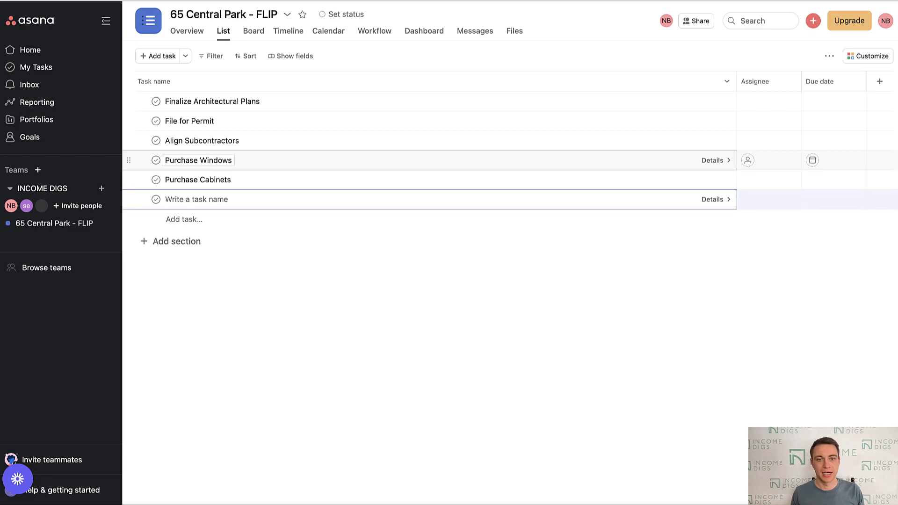
pyautogui.write('Purcha')
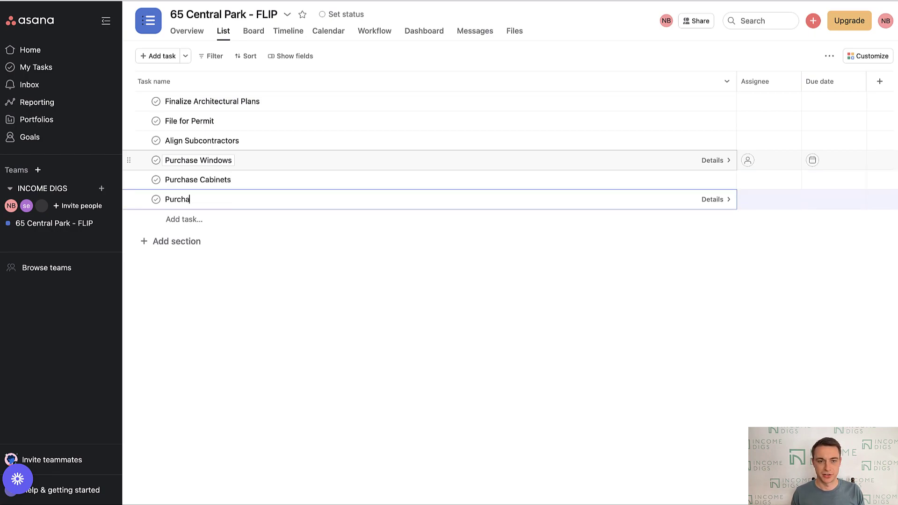
pyautogui.write('se Fixtures')
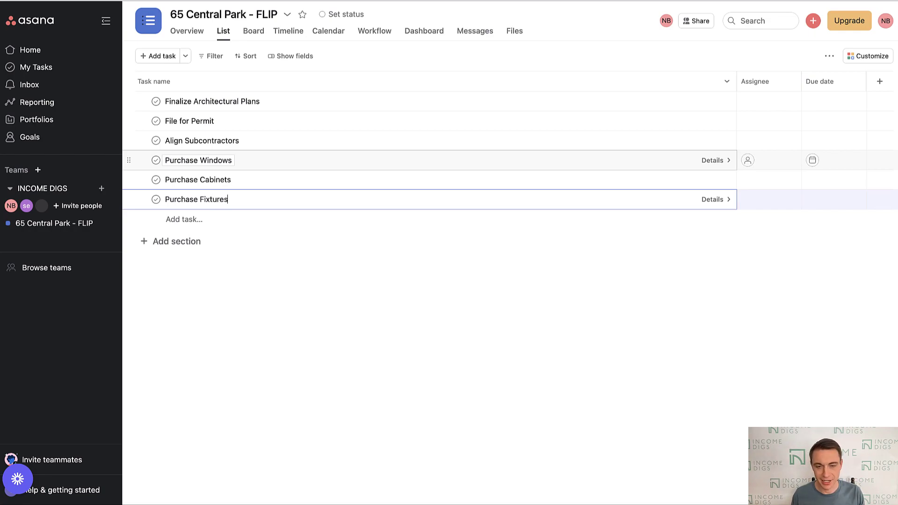
pyautogui.press('Return')
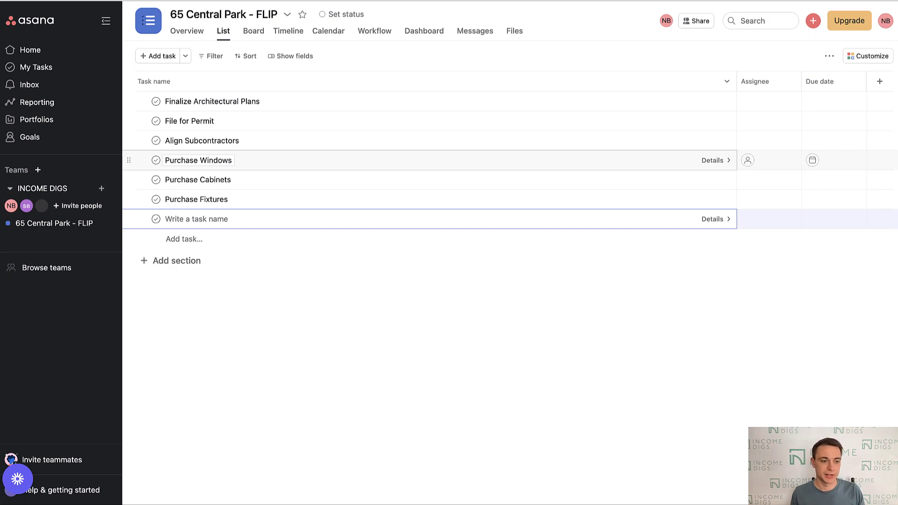
pyautogui.write('Asbest')
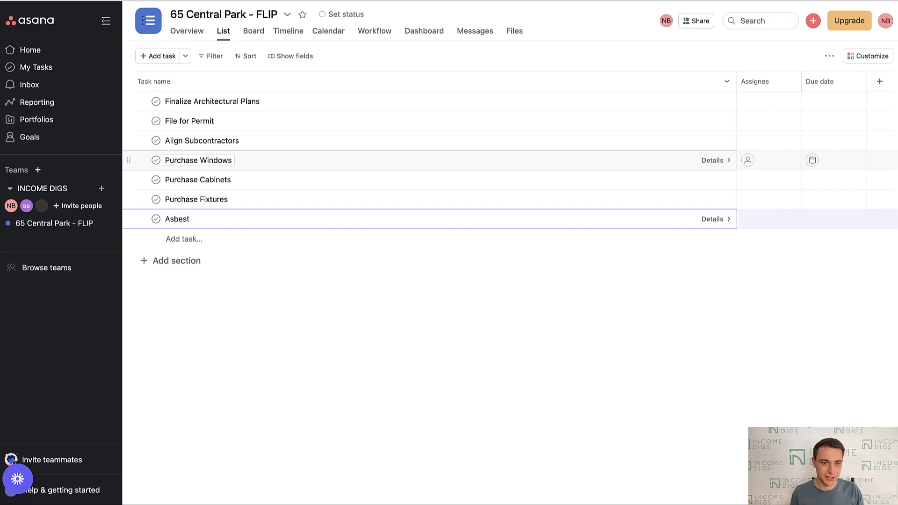
pyautogui.write('os Survey')
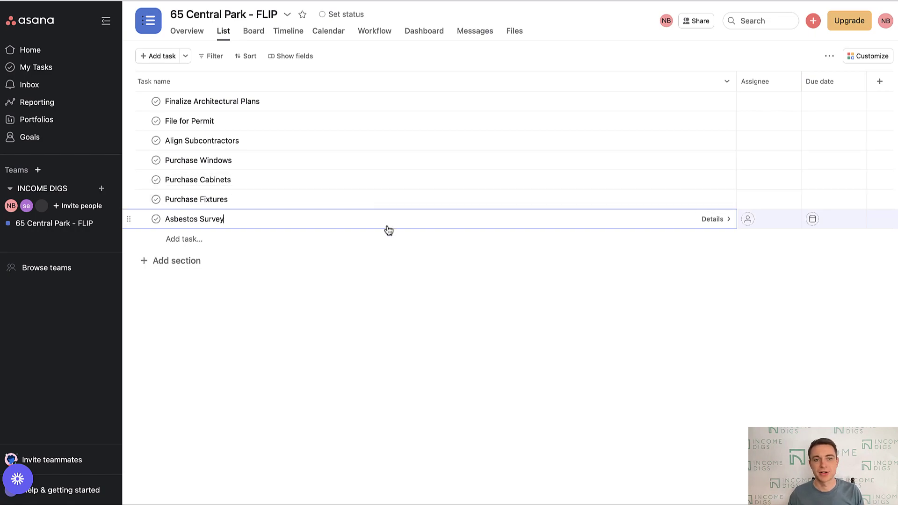
pyautogui.press('Escape')
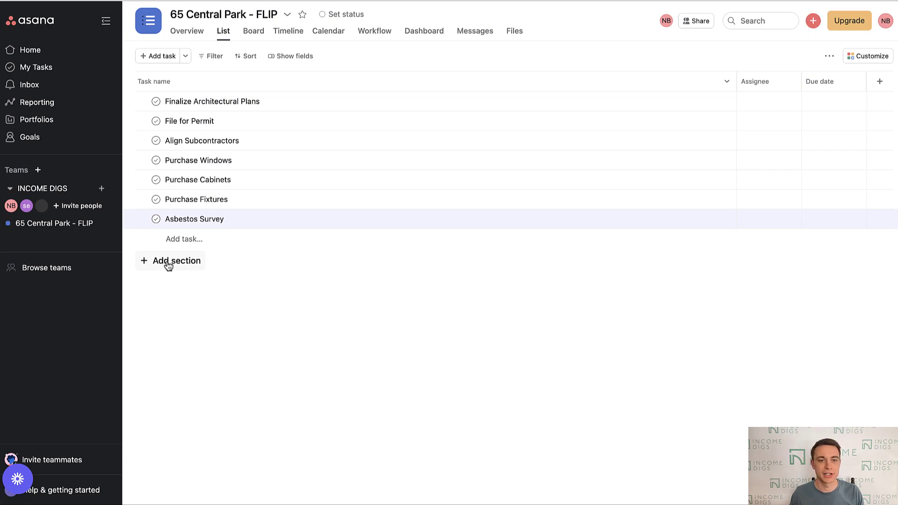
# - Add a PREP & PRELIMINARIES section below the tasks
pyautogui.click(169, 265)
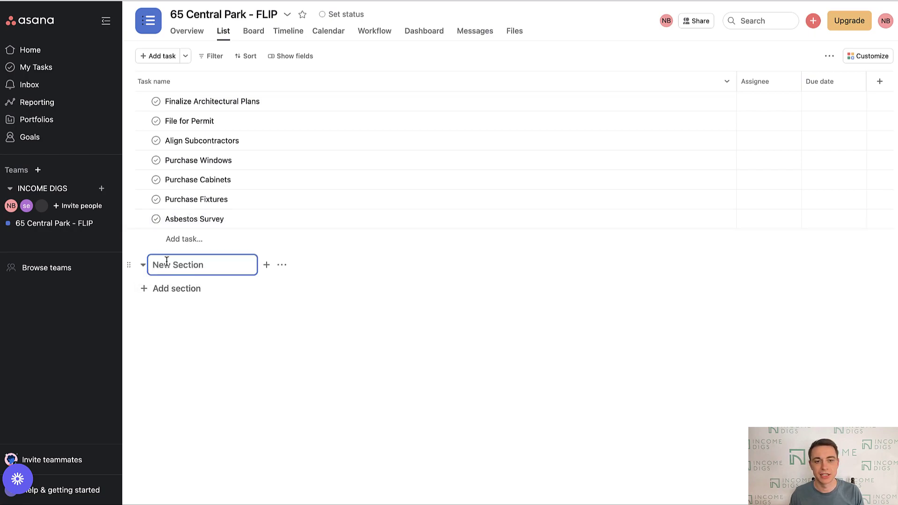
pyautogui.write('PR')
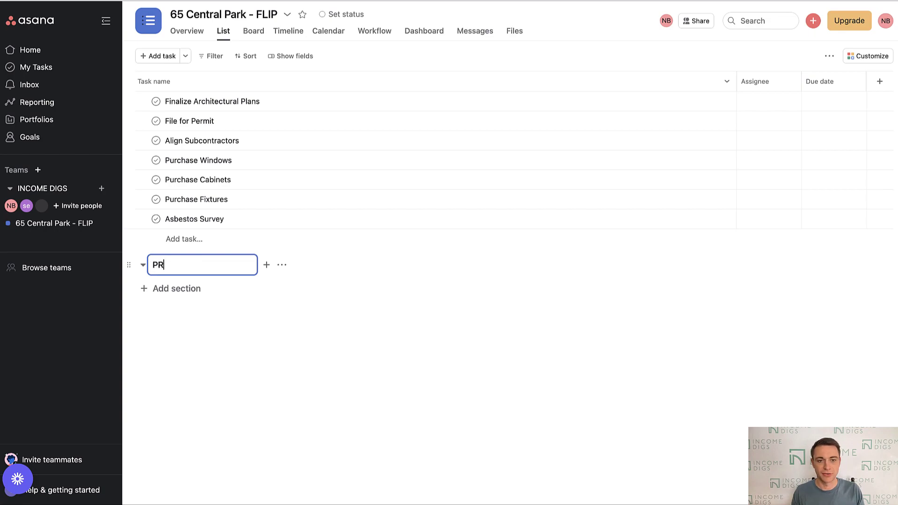
pyautogui.write('EP & PREL')
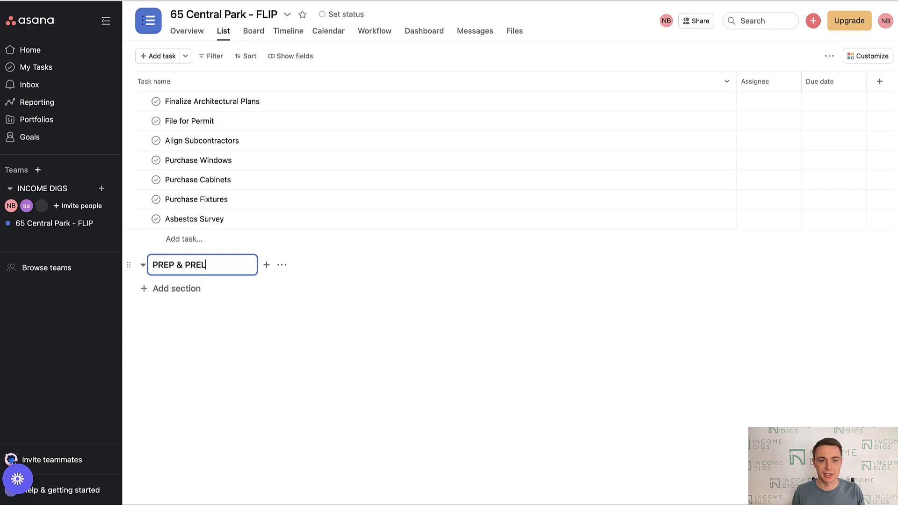
pyautogui.write('IMINARIES')
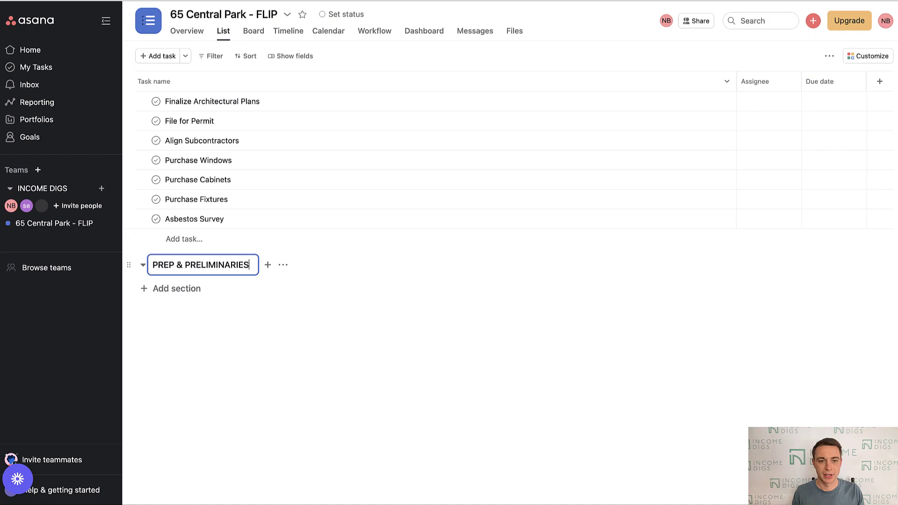
pyautogui.press('Return')
pyautogui.click(163, 328)
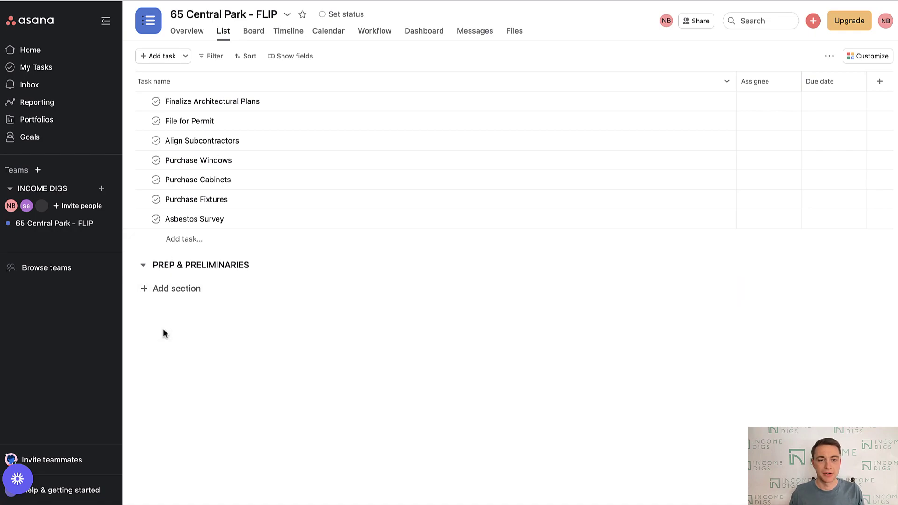
# - Add PROCUREMENT and RENOVATION sections beneath it
pyautogui.click(154, 290)
pyautogui.write('pr')
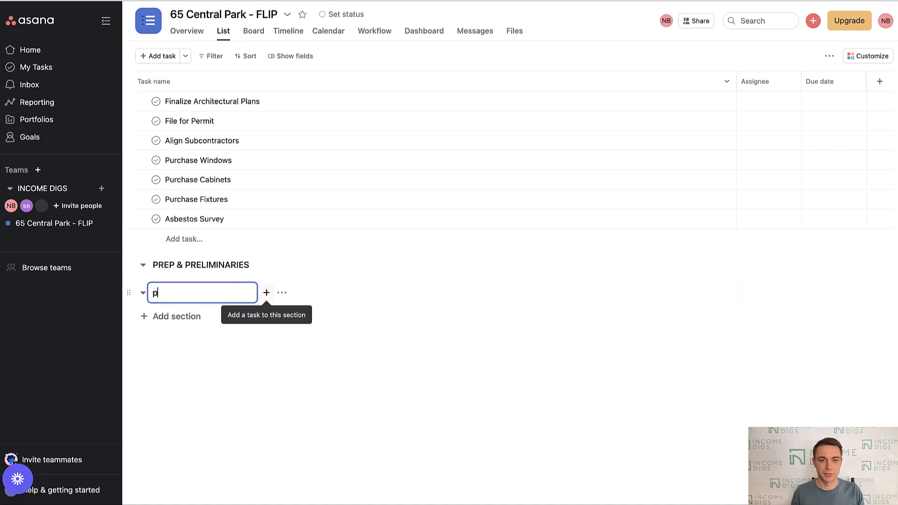
pyautogui.press('BackSpace')
pyautogui.press('BackSpace')
pyautogui.write('PROCUREMENT')
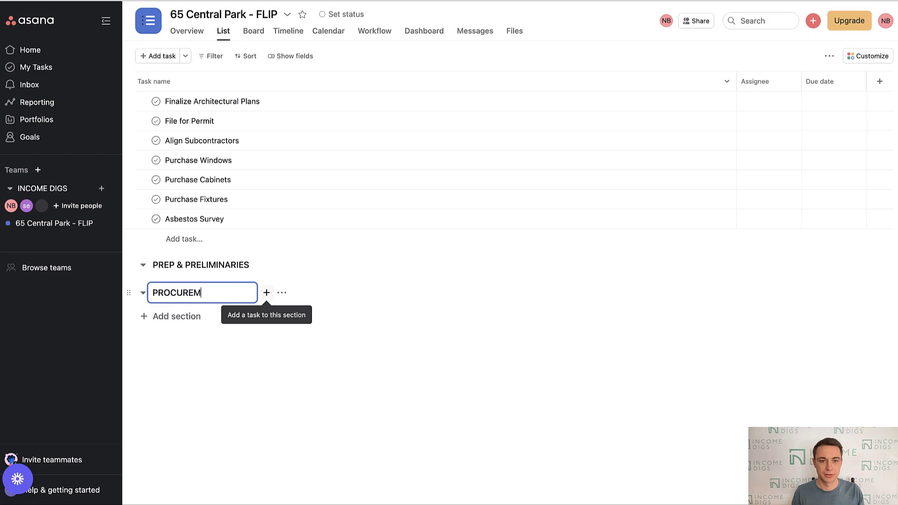
pyautogui.press('Return')
pyautogui.click(159, 358)
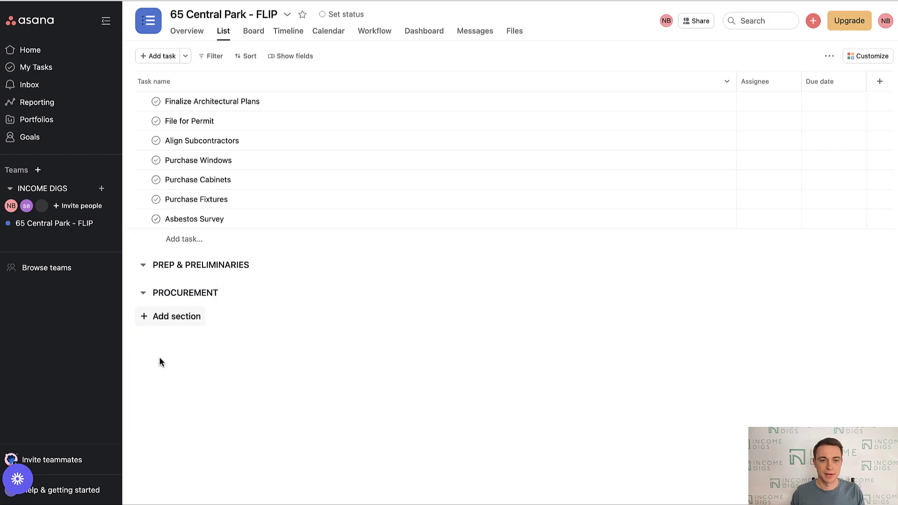
pyautogui.click(171, 318)
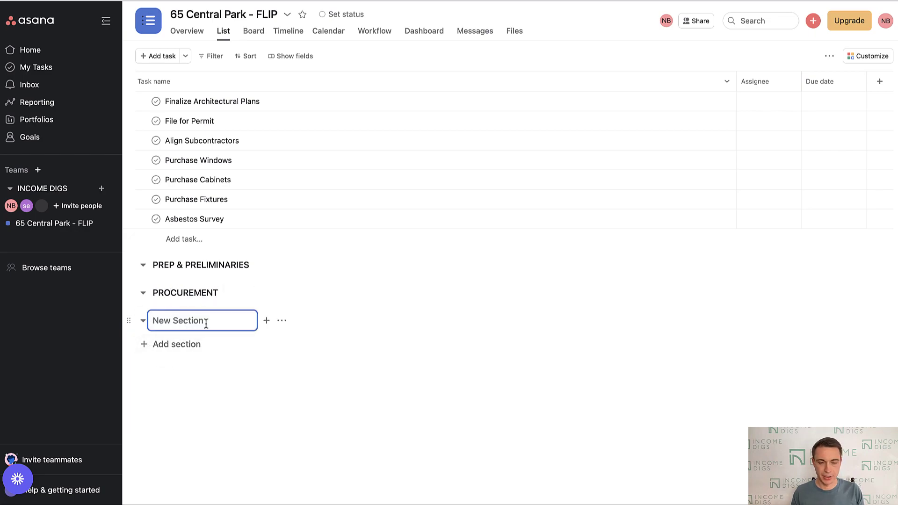
pyautogui.write('RENOVATION')
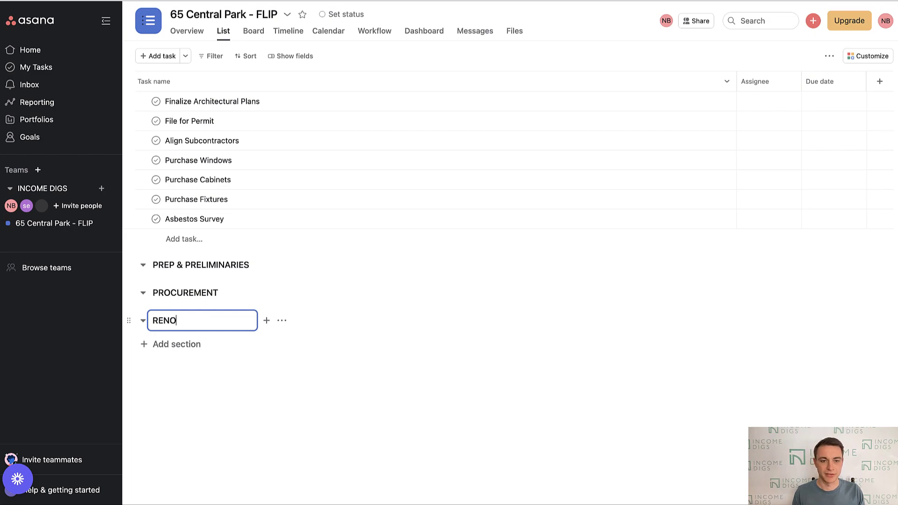
pyautogui.press('Return')
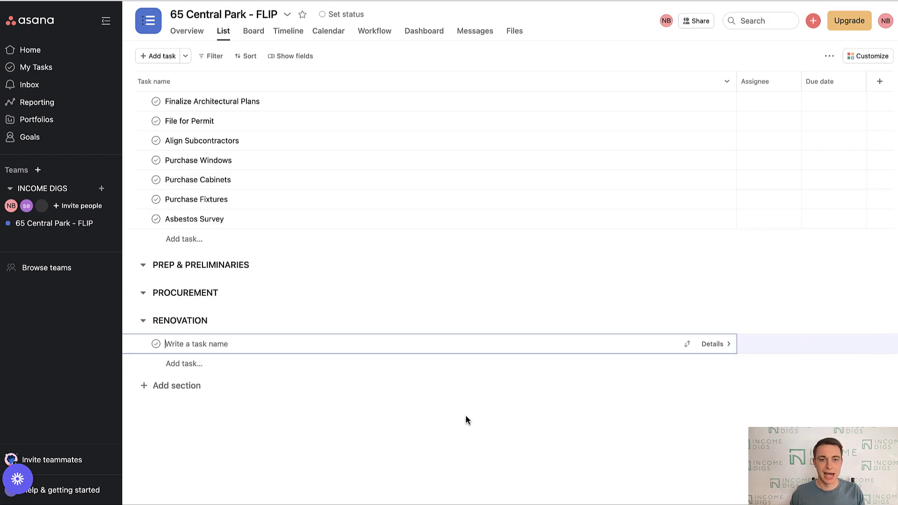
# - Move Finalize Architectural Plans, File for Permit and Align Subcontractors into PREP & PRELIMINARIES
pyautogui.click(468, 411)
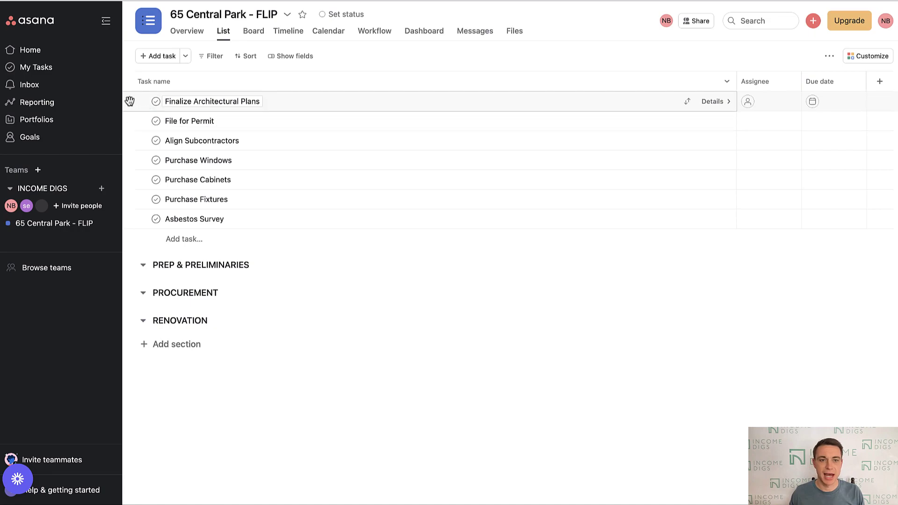
pyautogui.moveTo(129, 101); pyautogui.dragTo(171, 263)
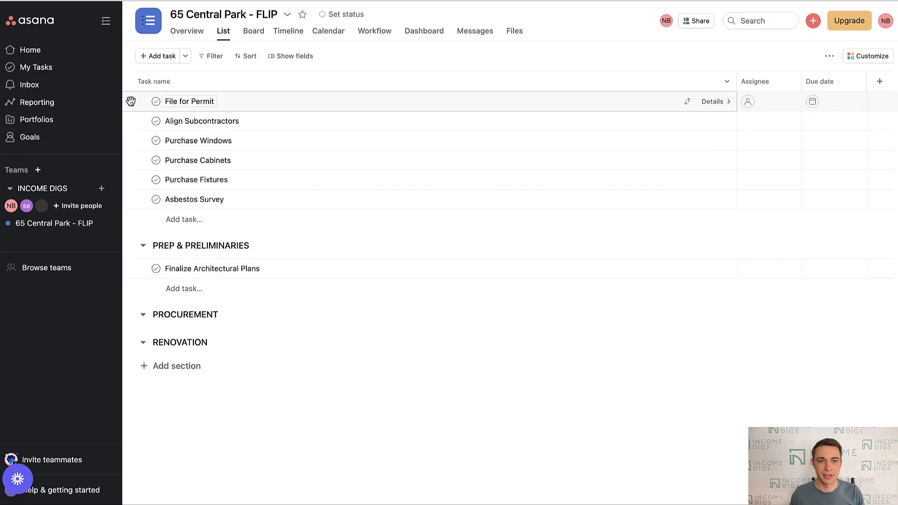
pyautogui.moveTo(130, 101); pyautogui.dragTo(158, 264)
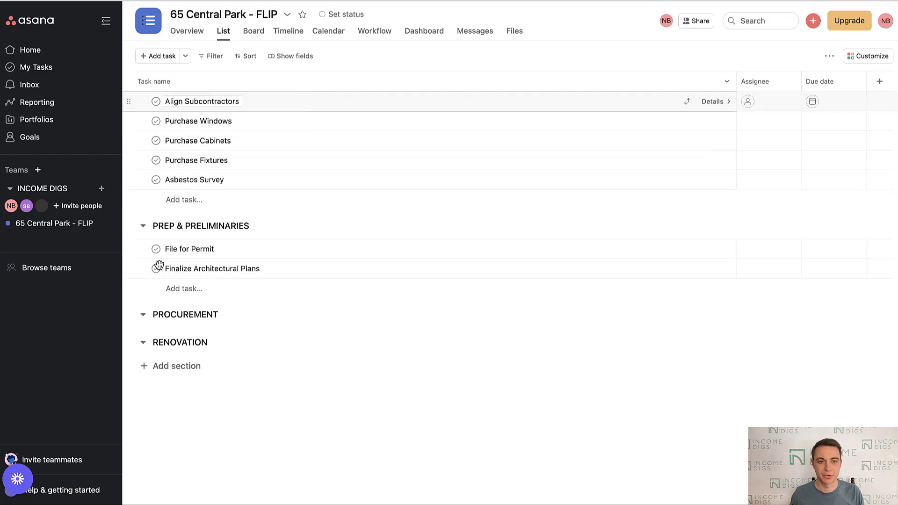
pyautogui.moveTo(128, 101); pyautogui.dragTo(159, 253)
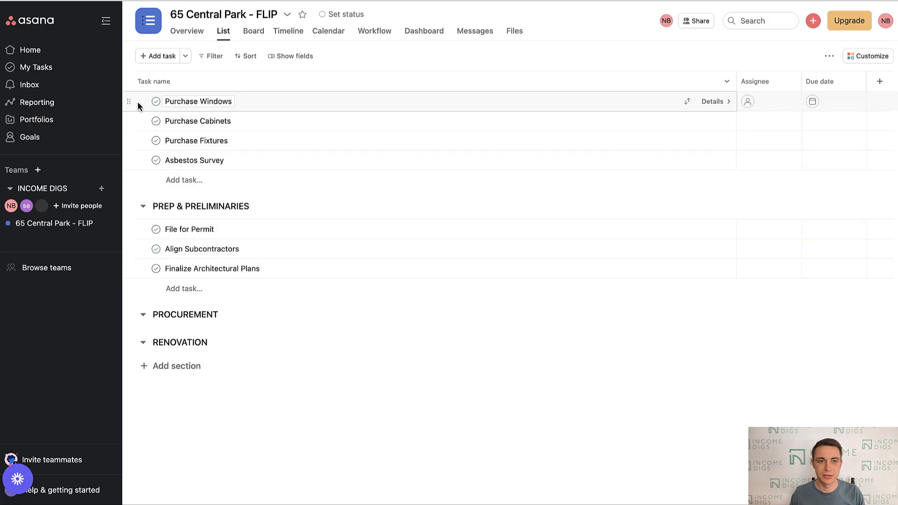
# - Move the three Purchase tasks into PROCUREMENT and Asbestos Survey into PREP & PRELIMINARIES
pyautogui.click(139, 102)
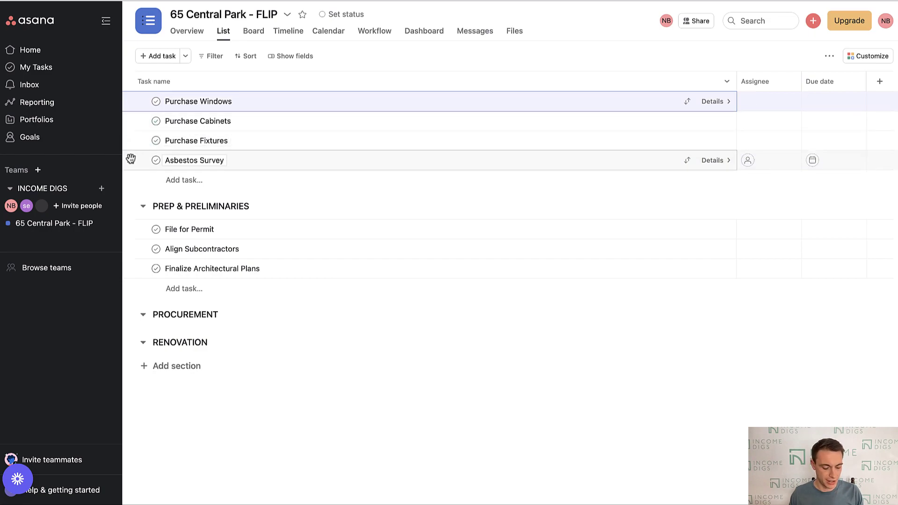
pyautogui.keyDown('shift'); pyautogui.click(145, 140); pyautogui.keyUp('shift')
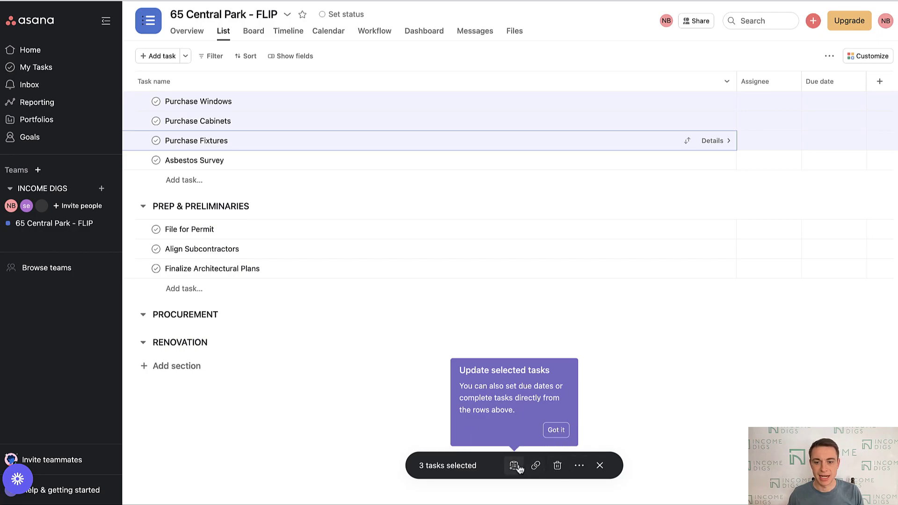
pyautogui.moveTo(134, 117); pyautogui.dragTo(168, 319)
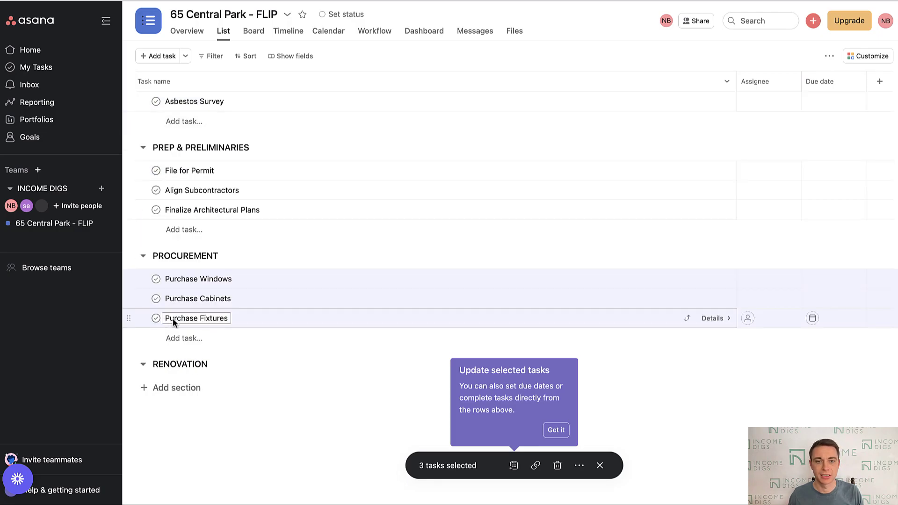
pyautogui.click(305, 435)
pyautogui.doubleClick(208, 110)
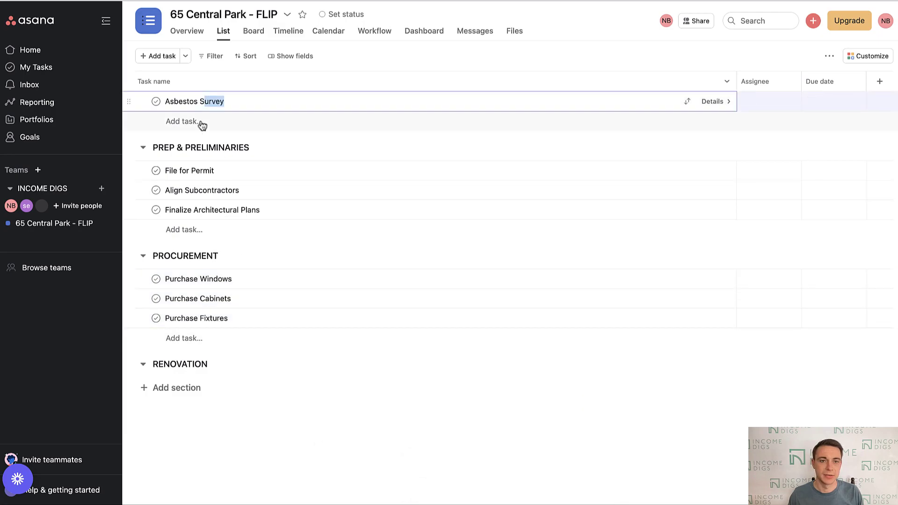
pyautogui.moveTo(128, 102); pyautogui.dragTo(156, 190)
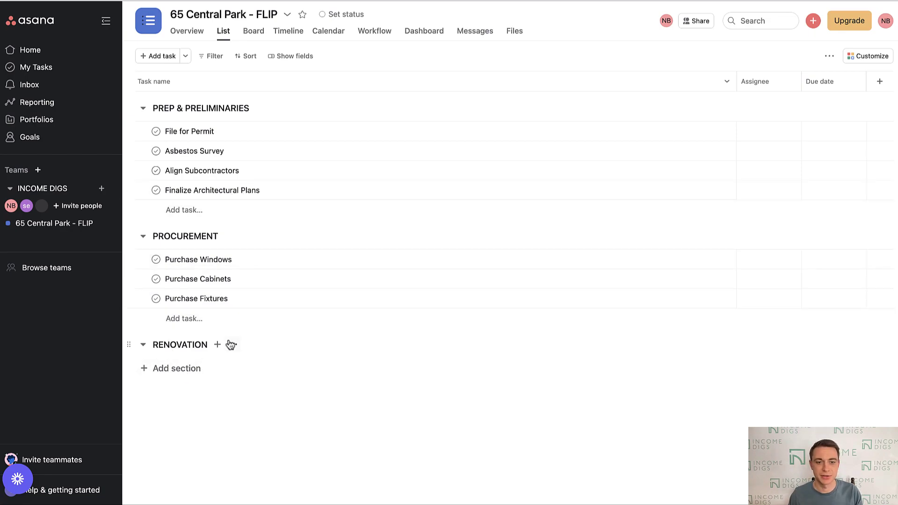
# - Add RENOVATION tasks DEMO, FRAMING, ROUGH HVAC, ROUGH PLUMBING, ROUGH ELECTRIC and INSULATION
pyautogui.click(218, 344)
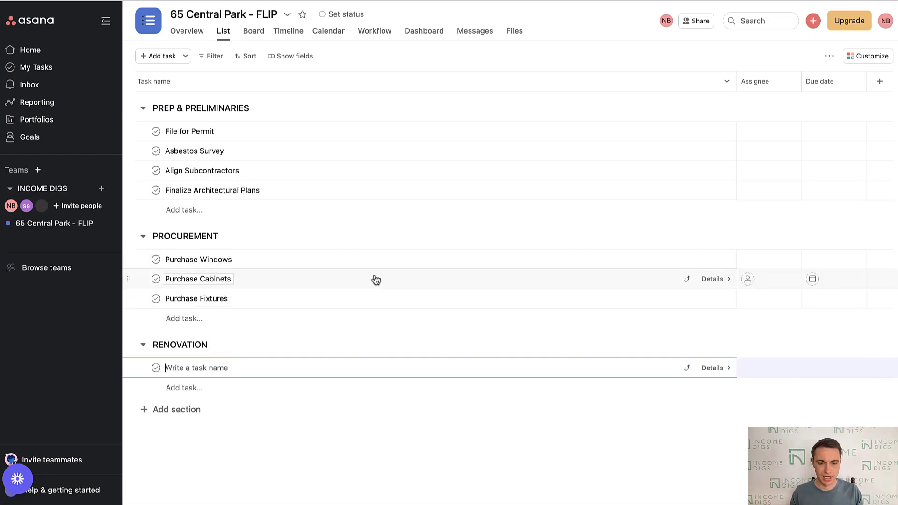
pyautogui.write('demo')
pyautogui.press('BackSpace')
pyautogui.press('BackSpace')
pyautogui.press('BackSpace')
pyautogui.press('BackSpace')
pyautogui.write('DEMO')
pyautogui.press('Return')
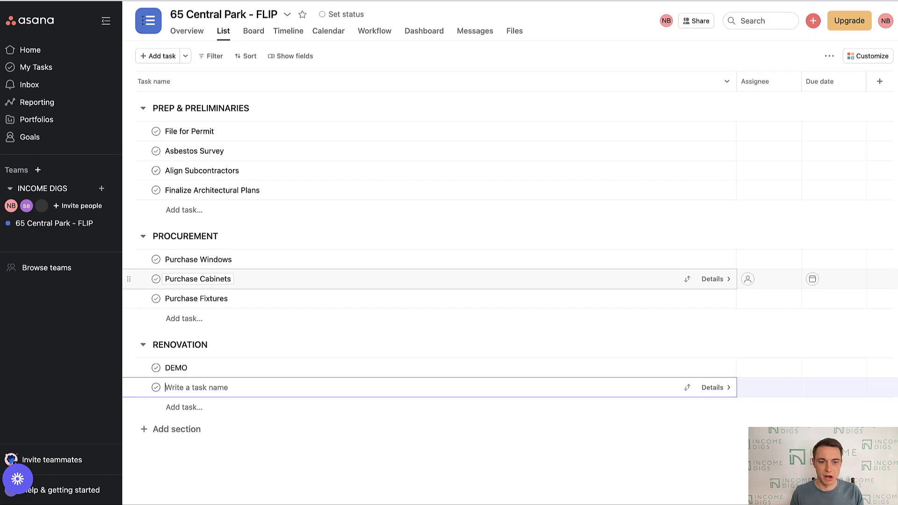
pyautogui.write('FRAMING')
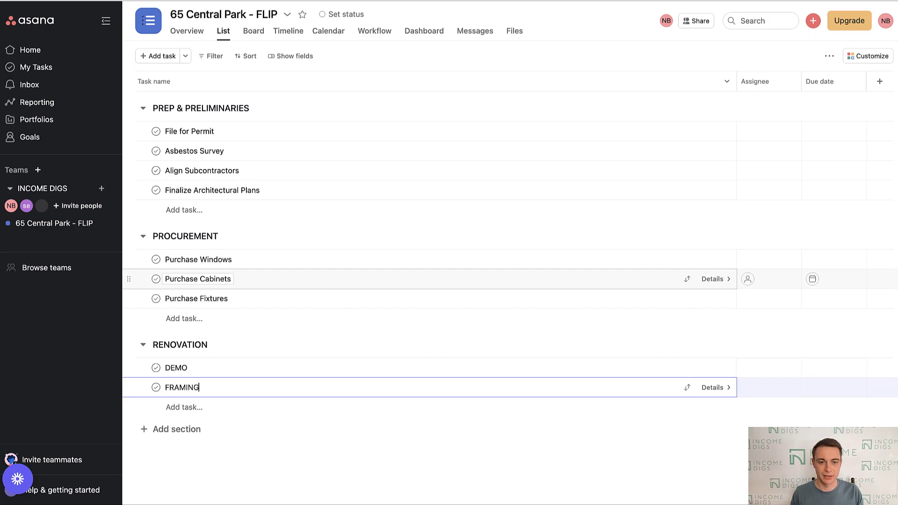
pyautogui.press('Return')
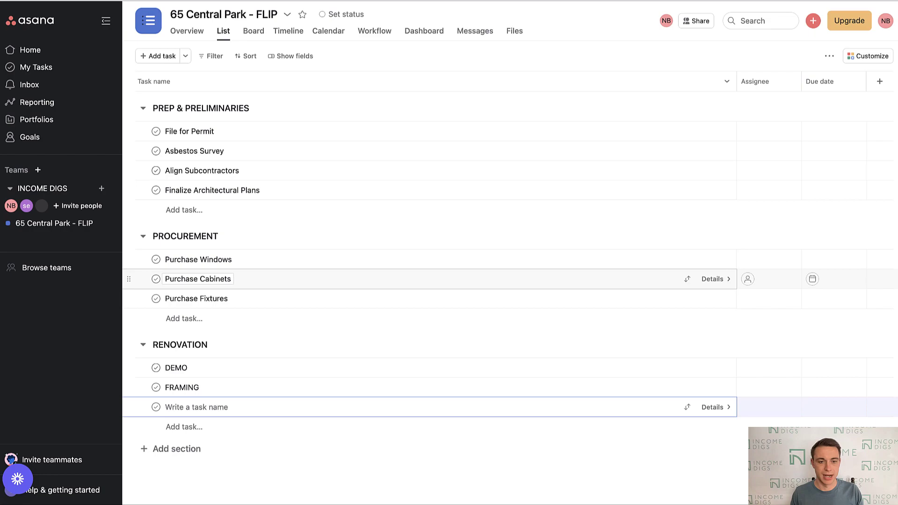
pyautogui.write('ROUGH HV')
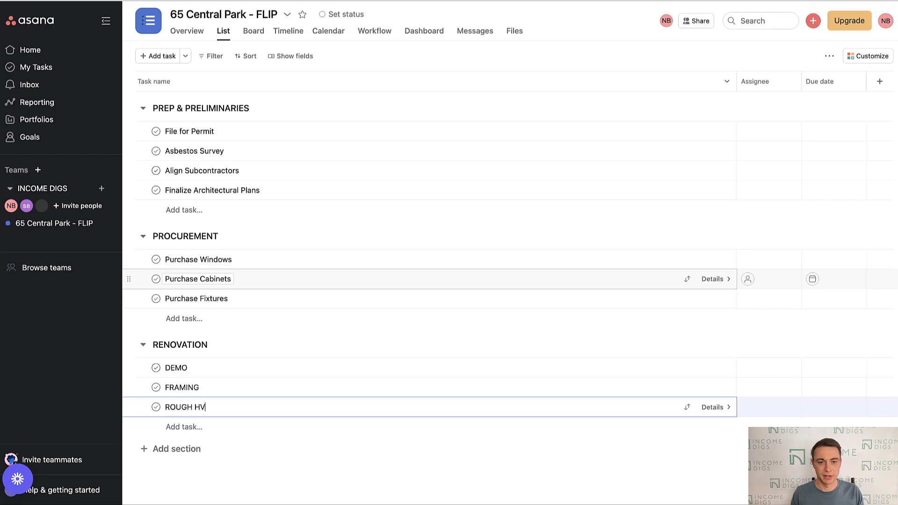
pyautogui.write('AC')
pyautogui.press('Return')
pyautogui.write('ROUGH PLUMBING')
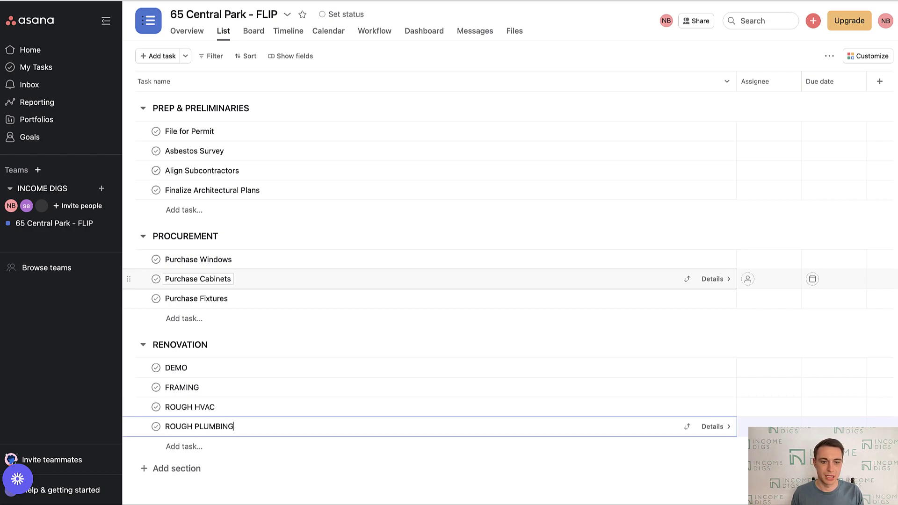
pyautogui.press('Return')
pyautogui.write('ROUGH ')
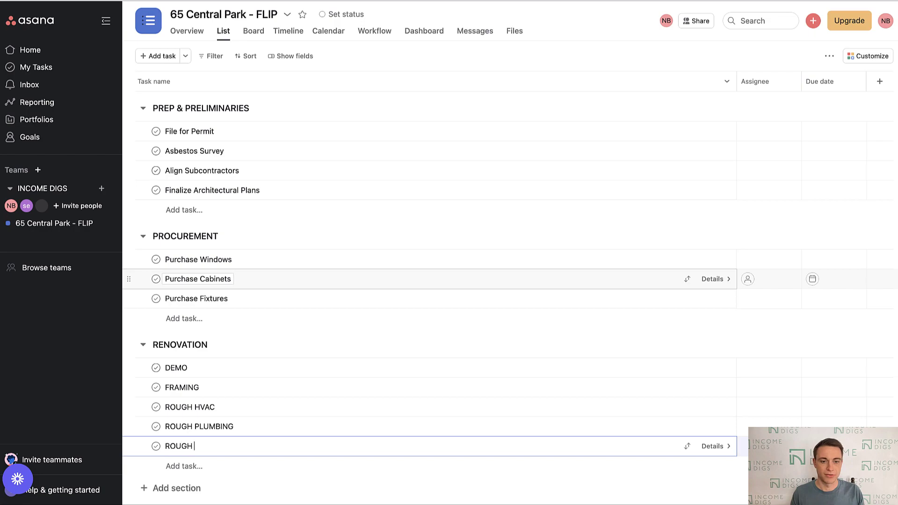
pyautogui.write('ELECTRIC')
pyautogui.press('Return')
pyautogui.write('INSULA')
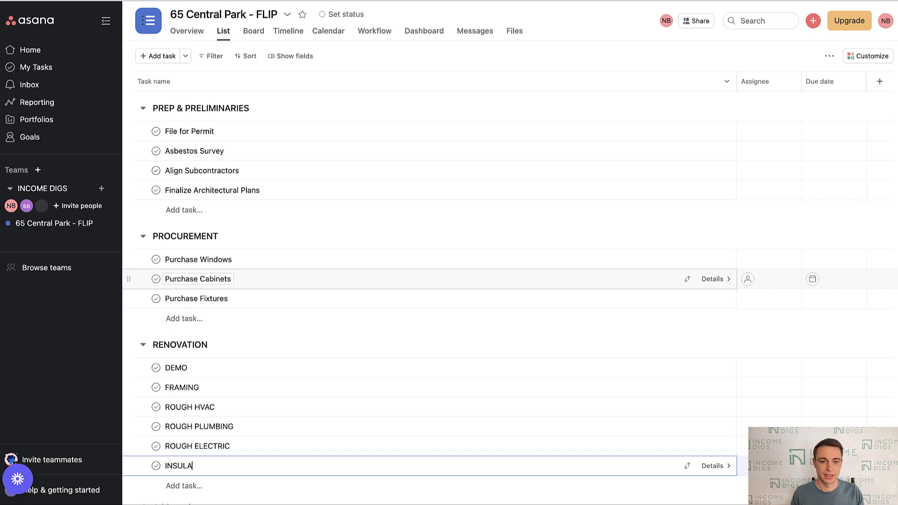
pyautogui.write('TION')
pyautogui.scroll(-1, 475, 339)
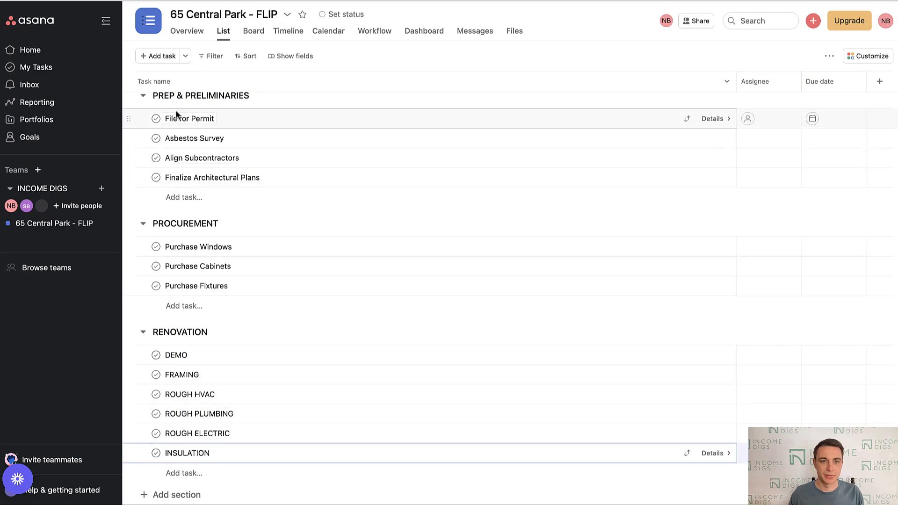
# - Add Framing, Insulation, Plumbing and Electrical Inspection tasks plus Drywall to RENOVATION
pyautogui.click(184, 474)
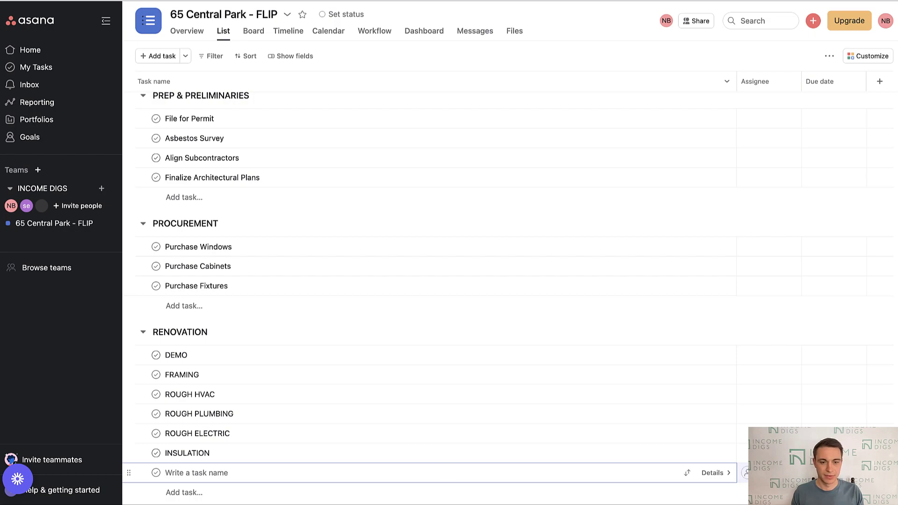
pyautogui.write('Framing Inspection')
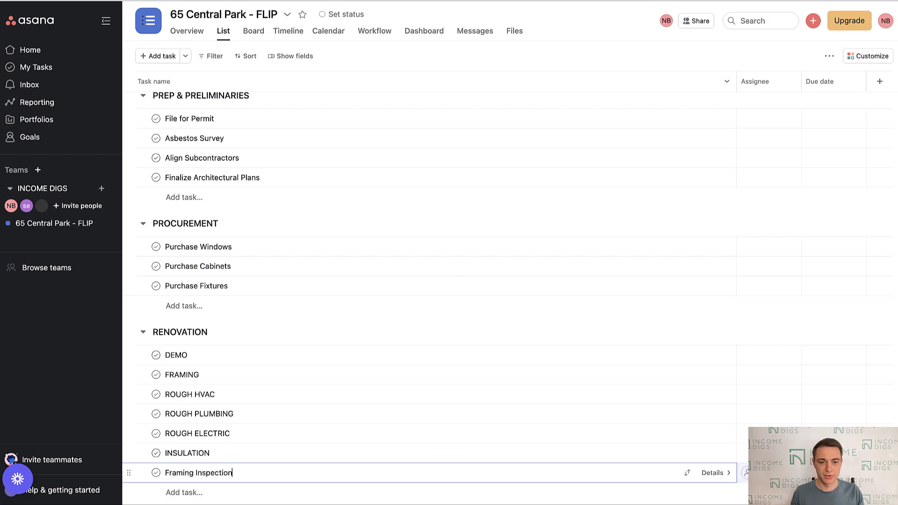
pyautogui.press('Return')
pyautogui.write('Insulation In')
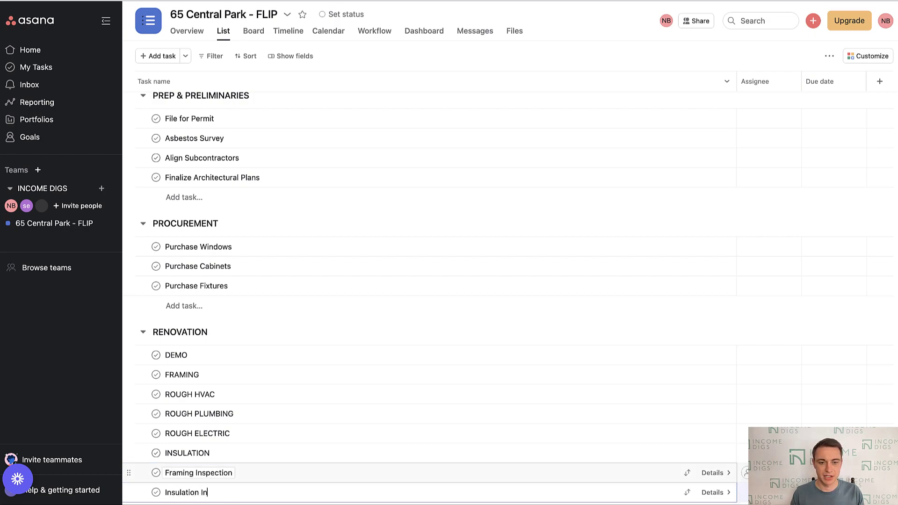
pyautogui.write('spection')
pyautogui.press('Return')
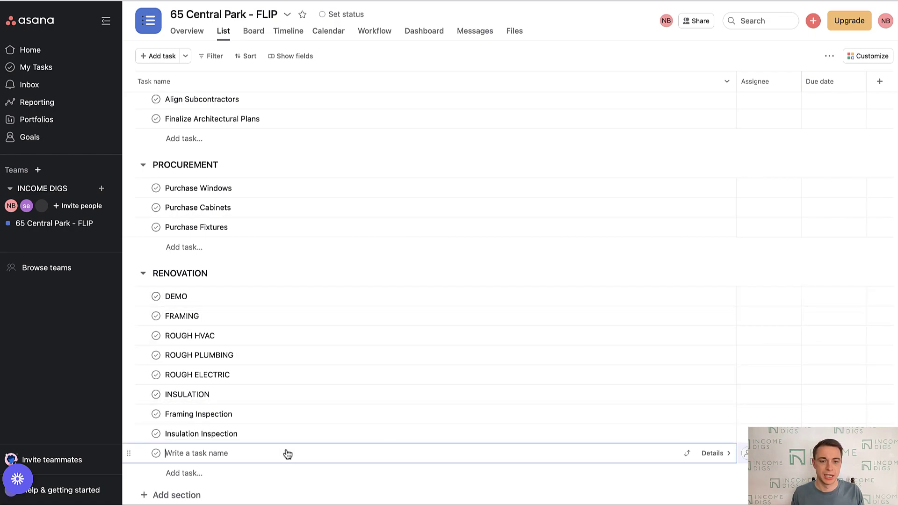
pyautogui.write('Plu')
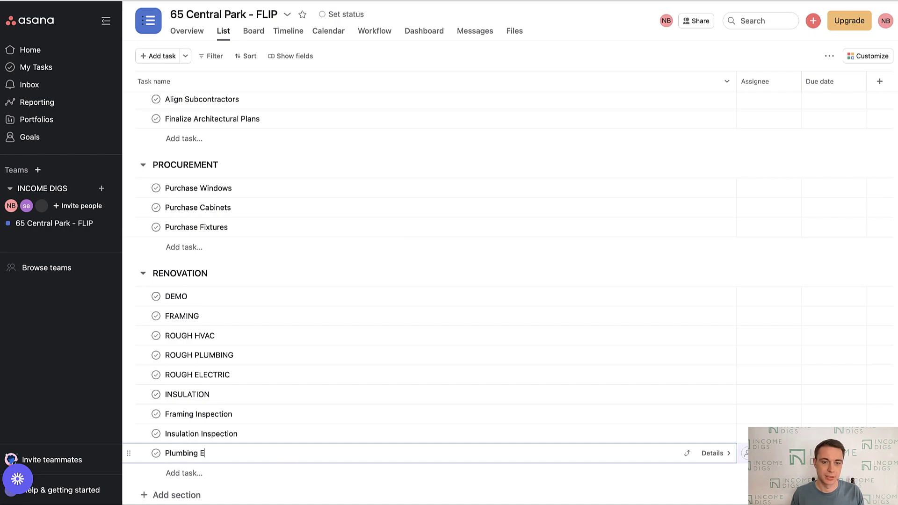
pyautogui.write('mbing Inspection')
pyautogui.press('Return')
pyautogui.write('Electrical Inspec')
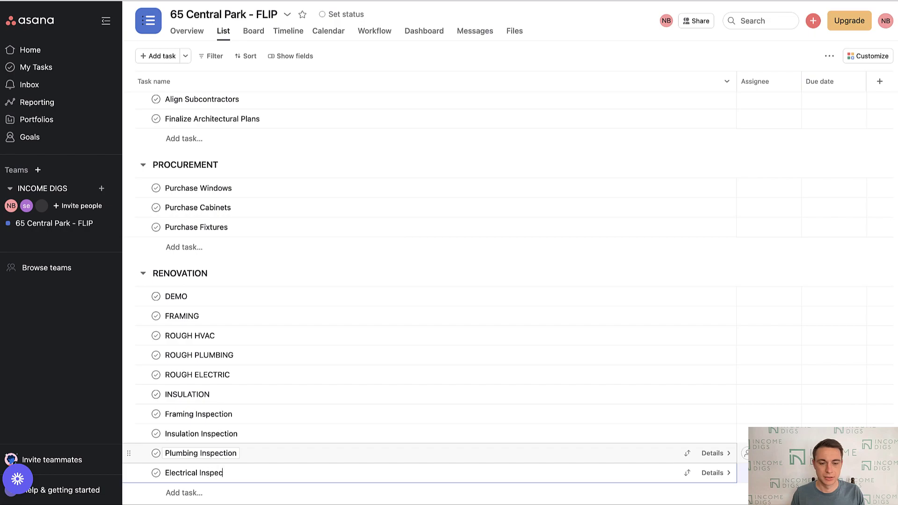
pyautogui.write('tion')
pyautogui.press('Return')
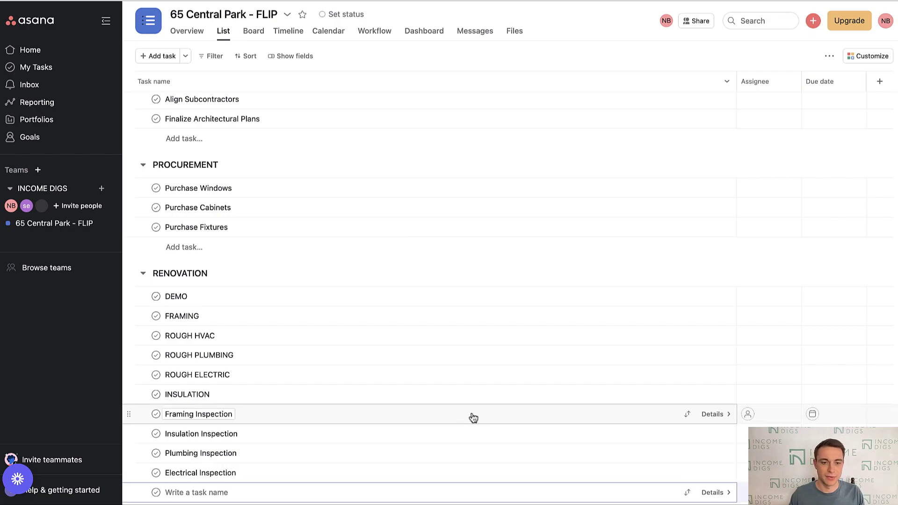
pyautogui.scroll(-1, 467, 413)
pyautogui.write('Dr')
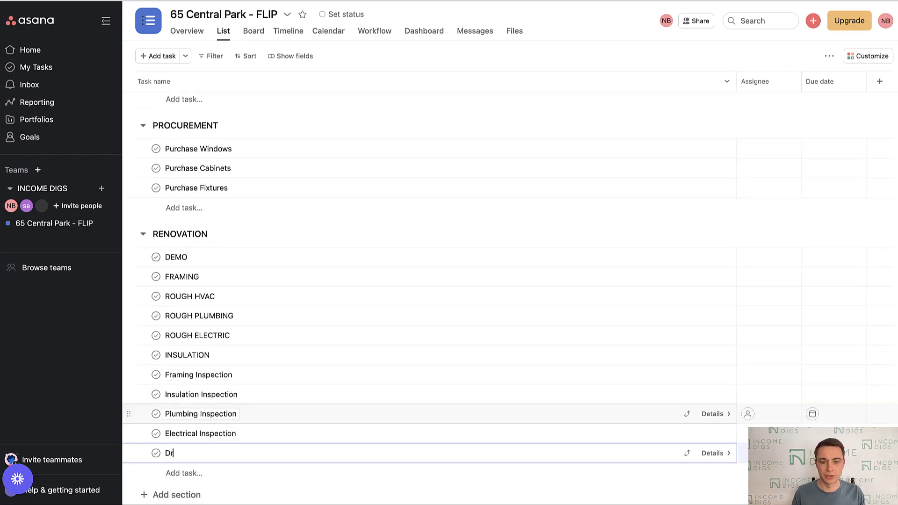
pyautogui.write('ywall')
pyautogui.scroll(2, 183, 309)
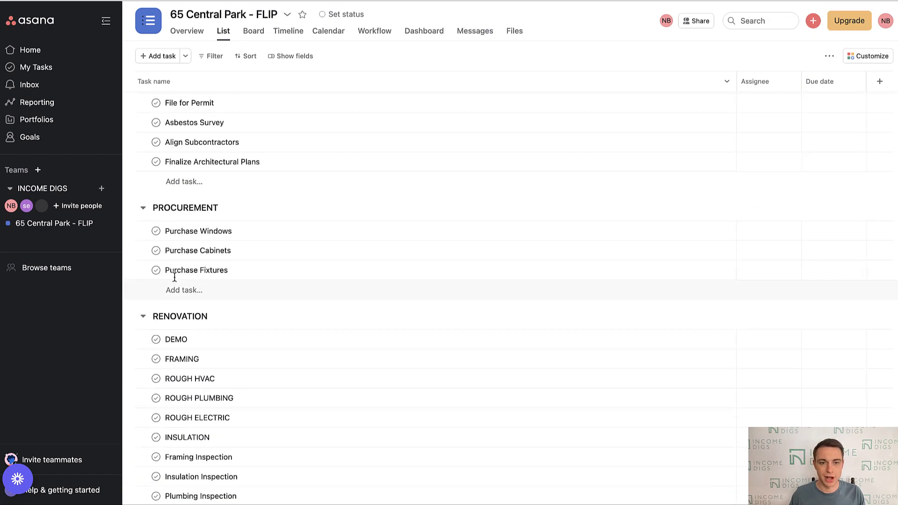
# - Add Measure/ Order Drywall under PROCUREMENT and collapse the navigation sidebar
pyautogui.click(183, 291)
pyautogui.write('Measu')
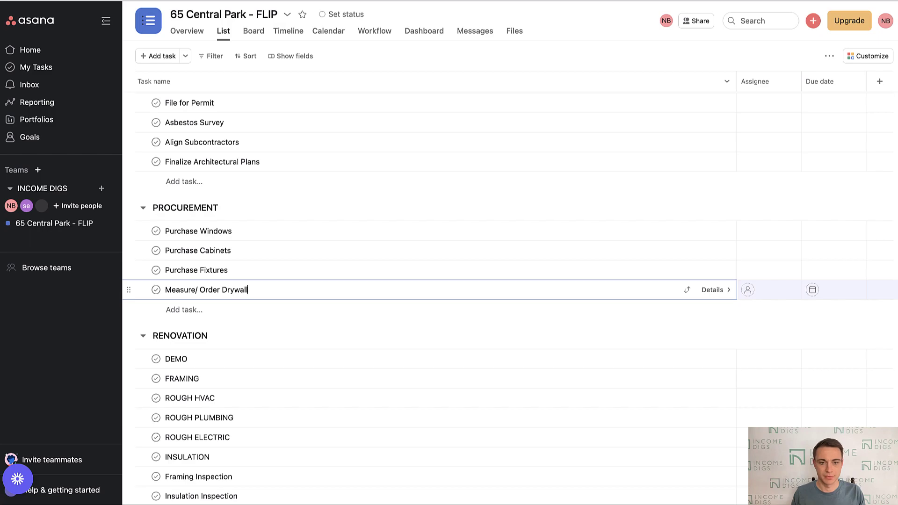
pyautogui.write('re/ Order Drywall')
pyautogui.scroll(-2, 455, 230)
pyautogui.press('Return')
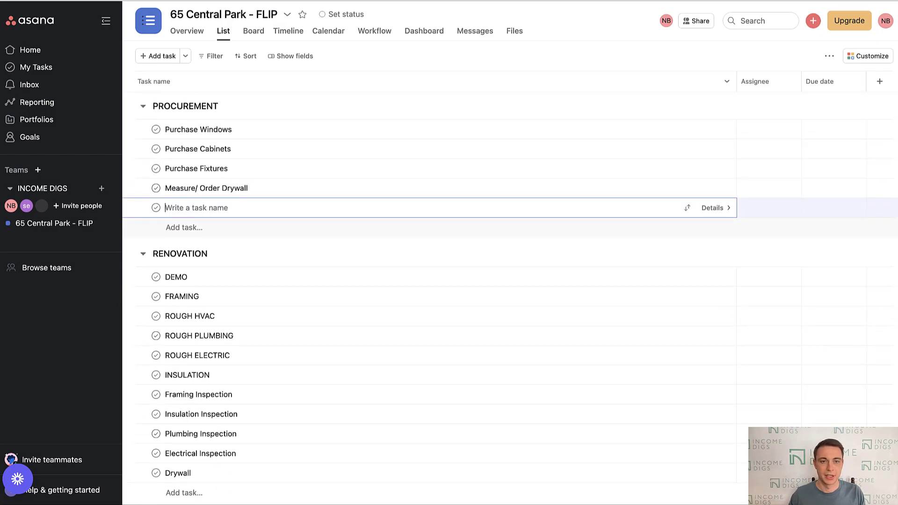
pyautogui.press('Escape')
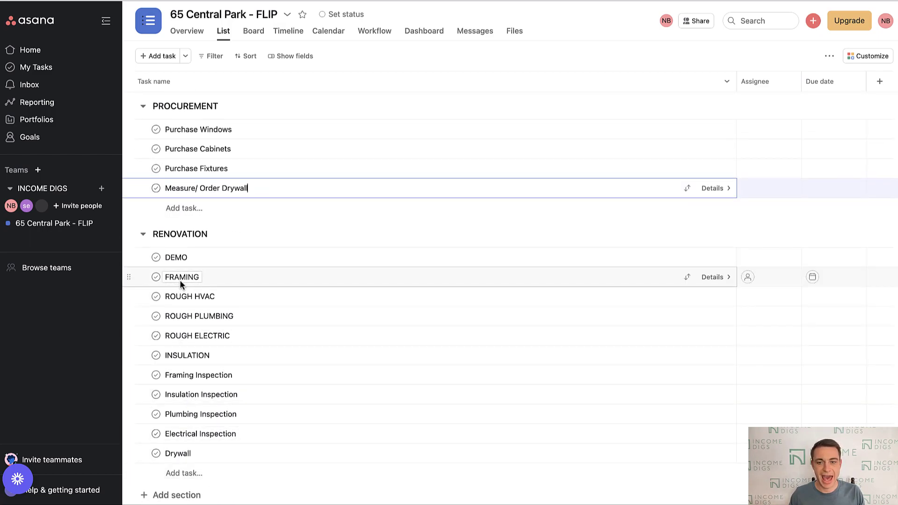
pyautogui.scroll(3, 259, 360)
pyautogui.click(106, 20)
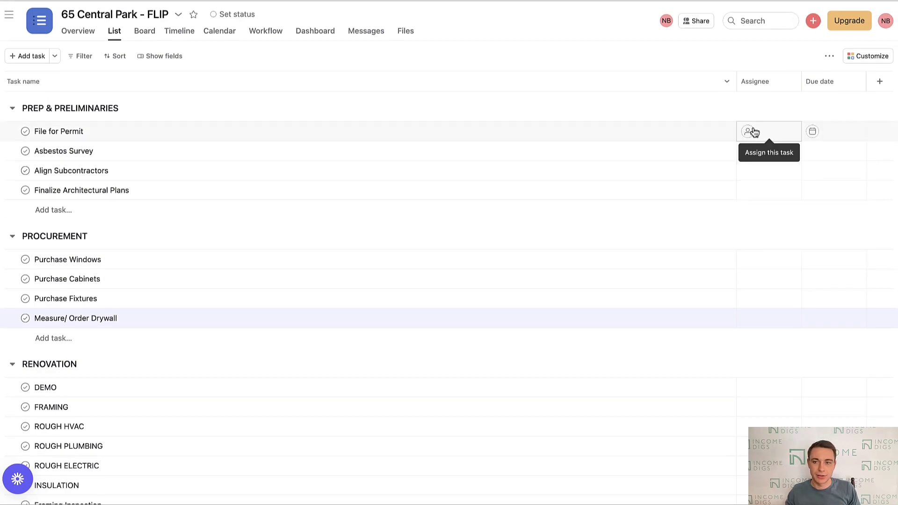
# - Assign the four PREP & PRELIMINARIES tasks to the account owner or service account
pyautogui.click(751, 134)
pyautogui.click(669, 157)
pyautogui.click(767, 153)
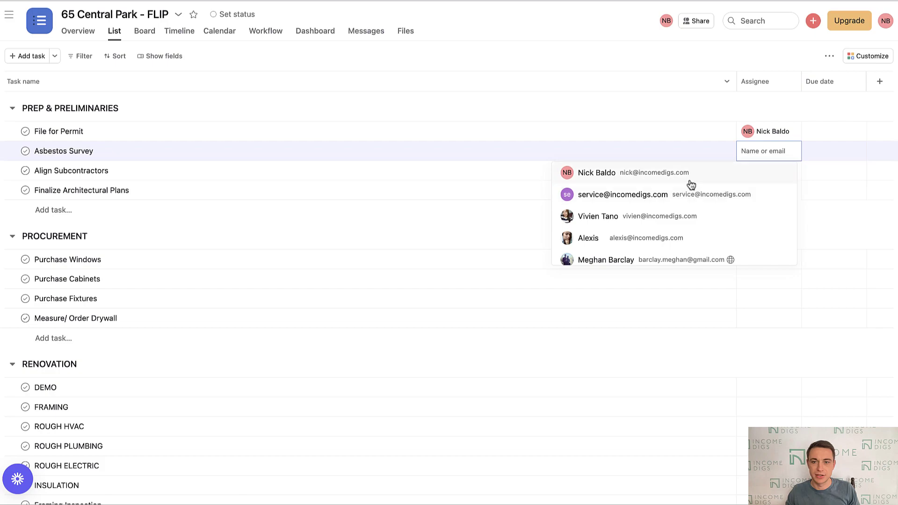
pyautogui.click(682, 204)
pyautogui.click(767, 171)
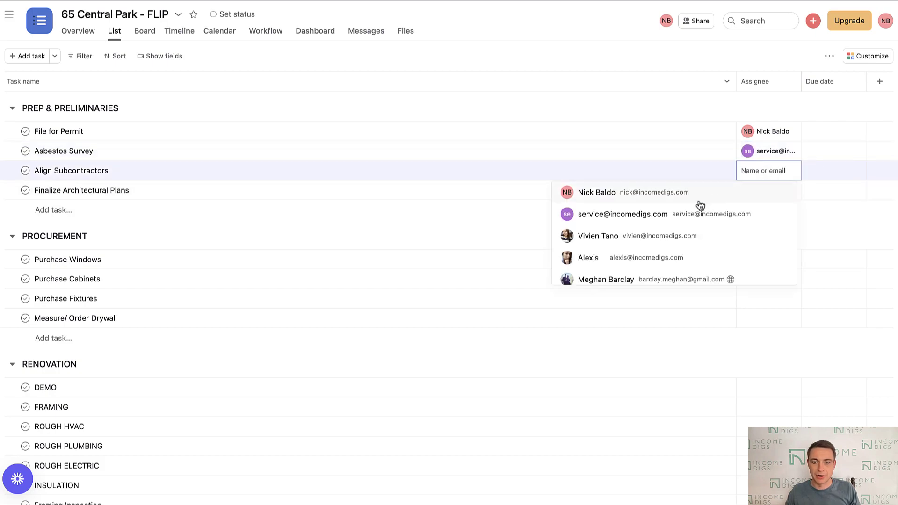
pyautogui.click(697, 197)
pyautogui.click(753, 198)
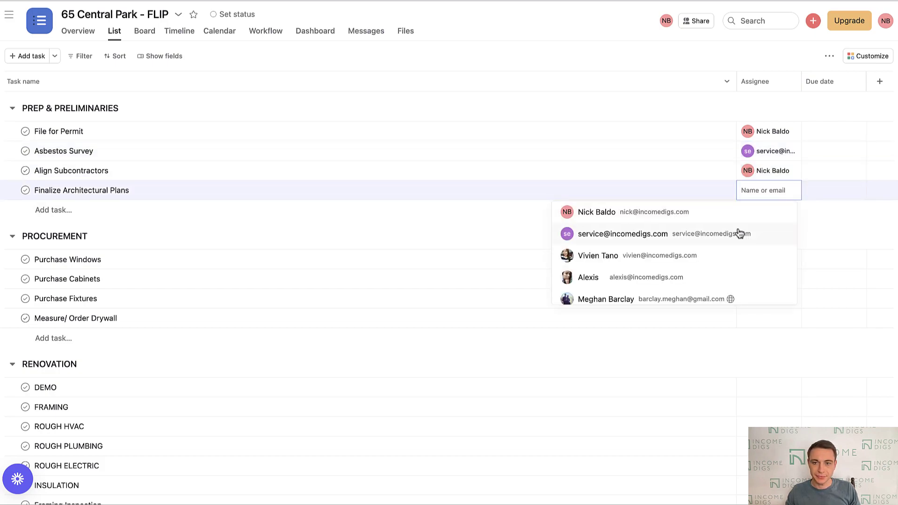
pyautogui.click(683, 233)
pyautogui.click(757, 217)
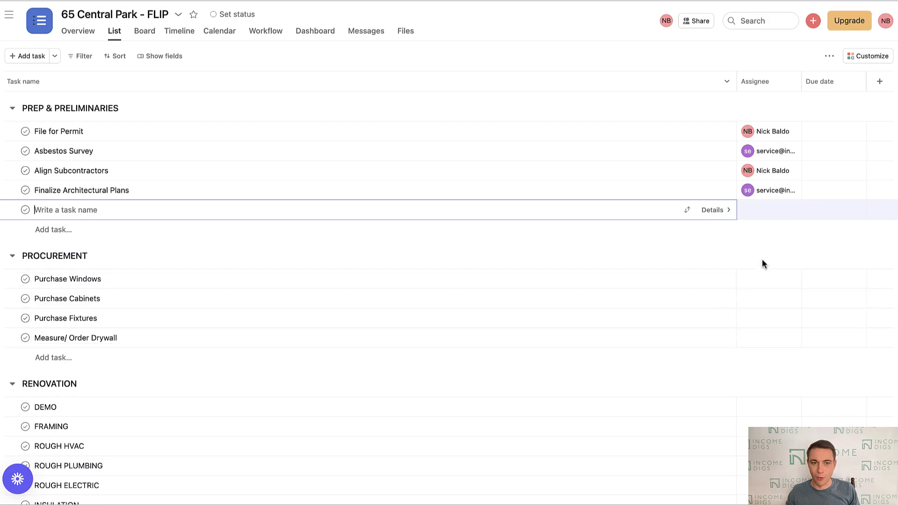
pyautogui.click(760, 278)
# - Assign the Purchase tasks and Measure/ Order Drywall to the account owner or service account
pyautogui.click(753, 259)
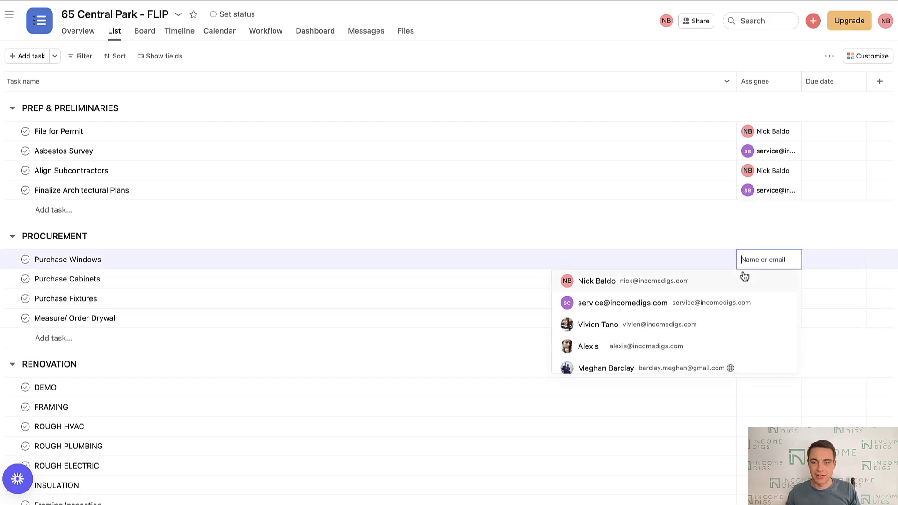
pyautogui.click(731, 283)
pyautogui.click(747, 279)
pyautogui.click(723, 320)
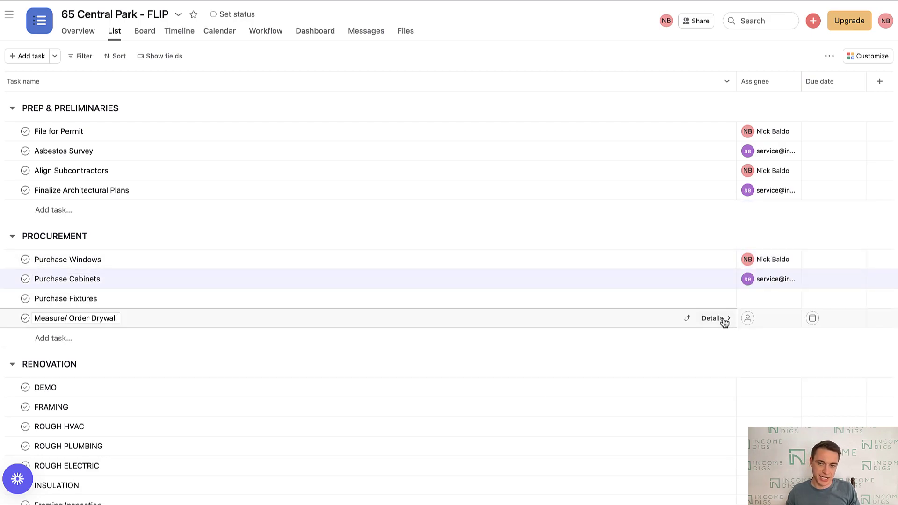
pyautogui.click(767, 301)
pyautogui.click(752, 346)
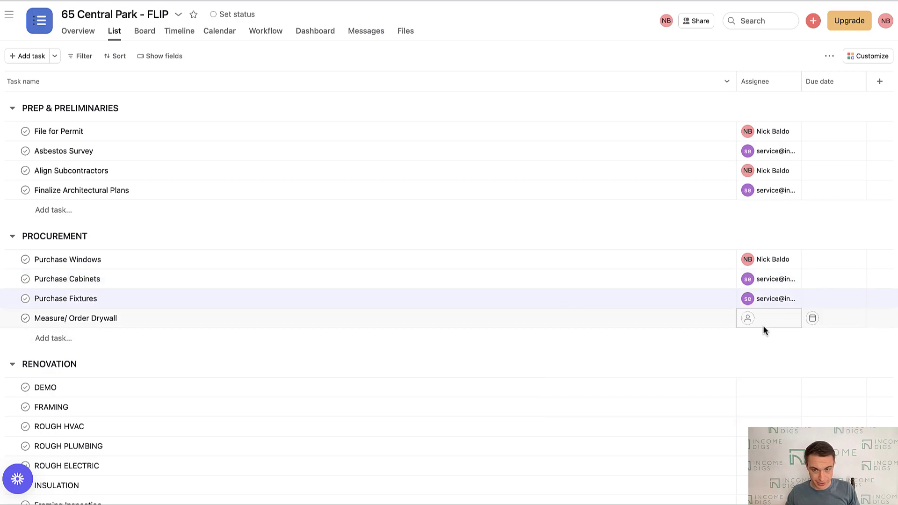
pyautogui.click(765, 327)
pyautogui.click(706, 345)
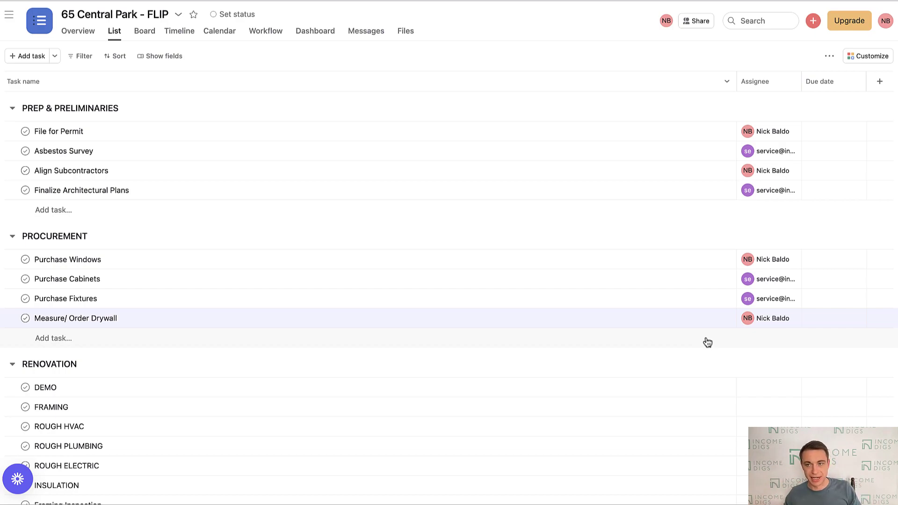
# - Set prep due dates: File for Permit Feb 22, Asbestos Survey Feb 23, Align Subcontractors Mar 1, Plans Feb 22
pyautogui.click(841, 133)
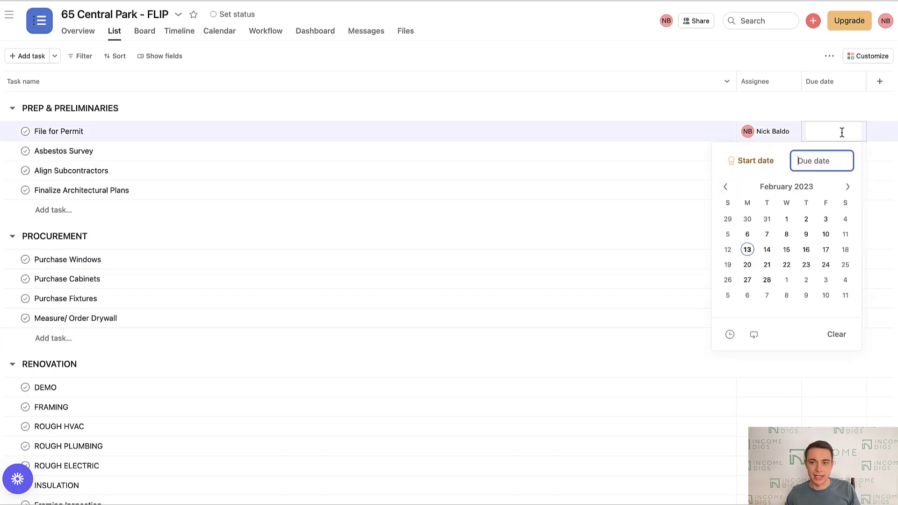
pyautogui.click(786, 265)
pyautogui.click(683, 107)
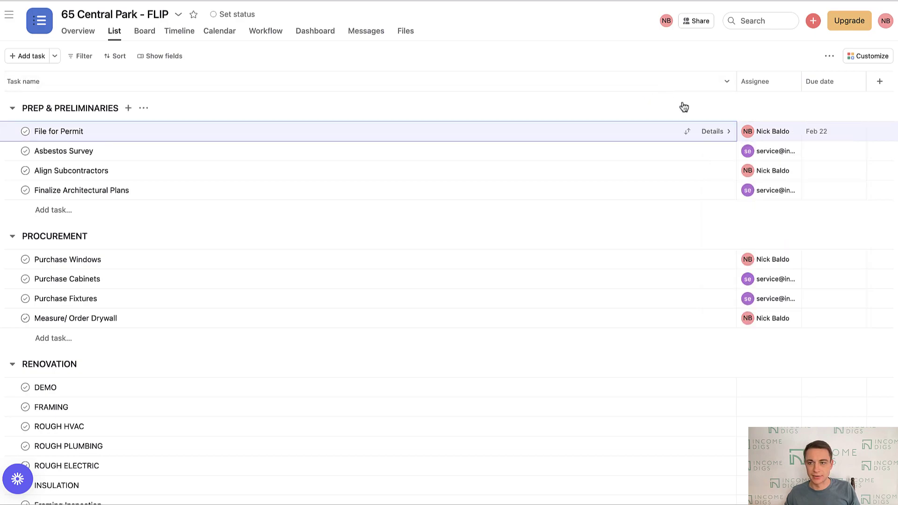
pyautogui.click(819, 152)
pyautogui.click(806, 284)
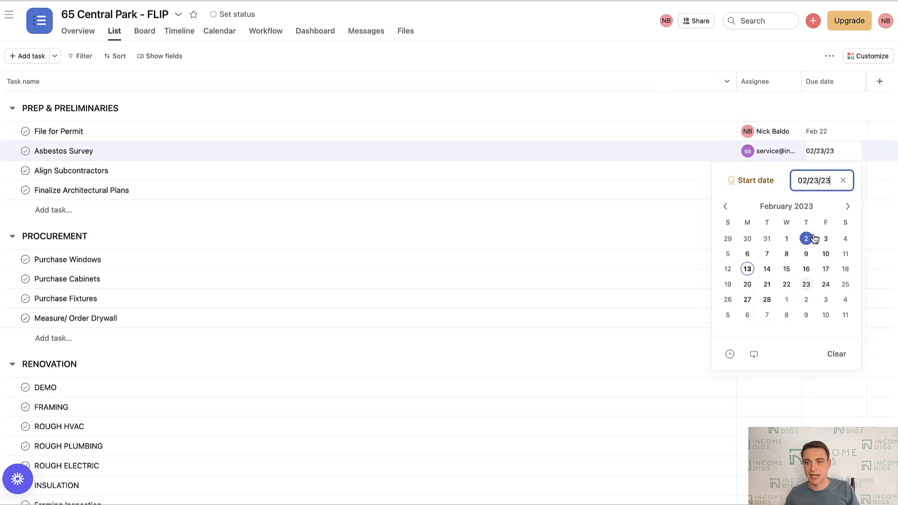
pyautogui.click(620, 97)
pyautogui.click(826, 172)
pyautogui.click(786, 319)
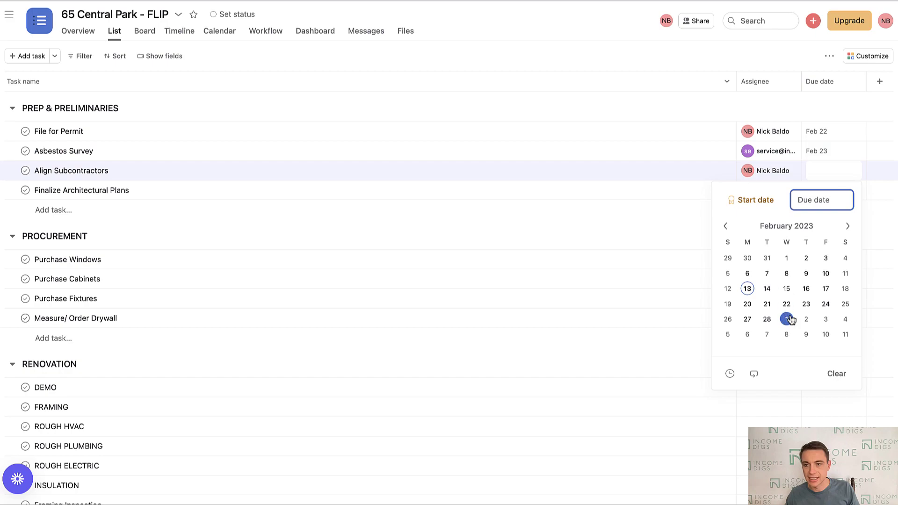
pyautogui.click(689, 100)
pyautogui.click(816, 191)
pyautogui.click(786, 323)
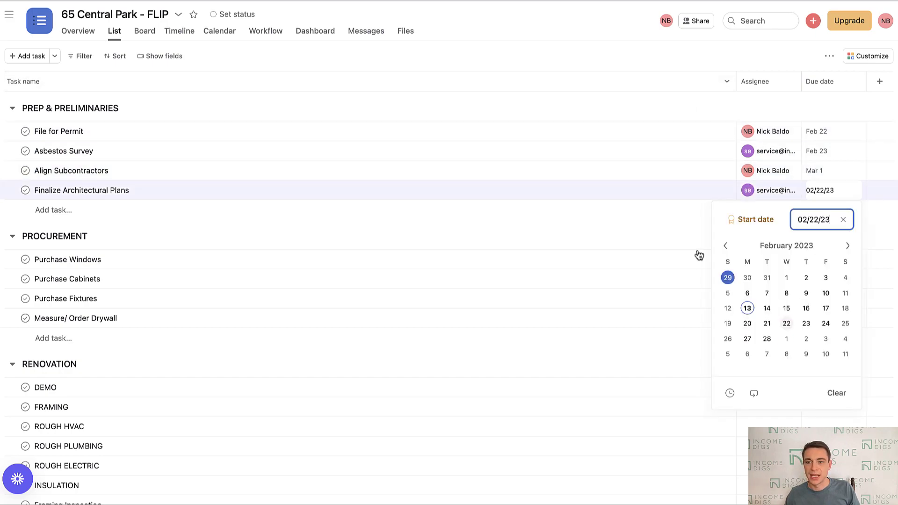
pyautogui.click(537, 48)
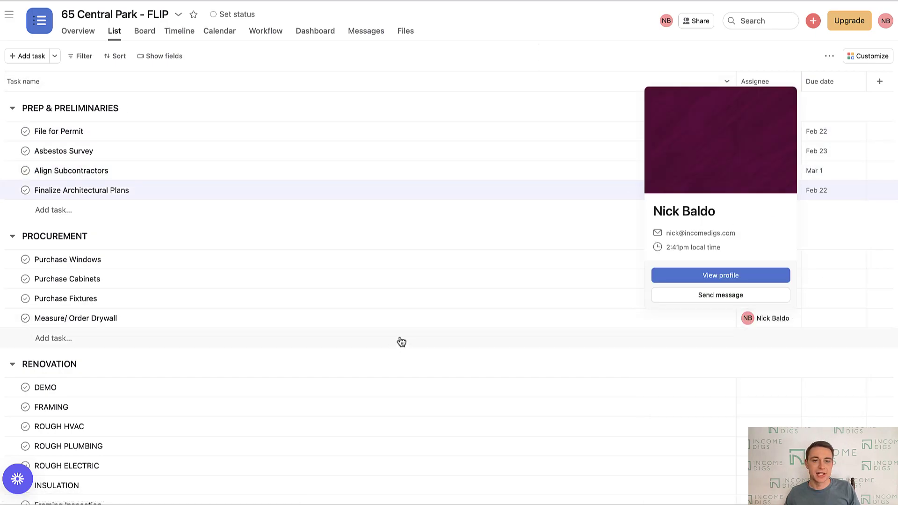
# - Review the RENOVATION tasks, then fold up the PREP & PRELIMINARIES and PROCUREMENT sections
pyautogui.scroll(-1, 298, 339)
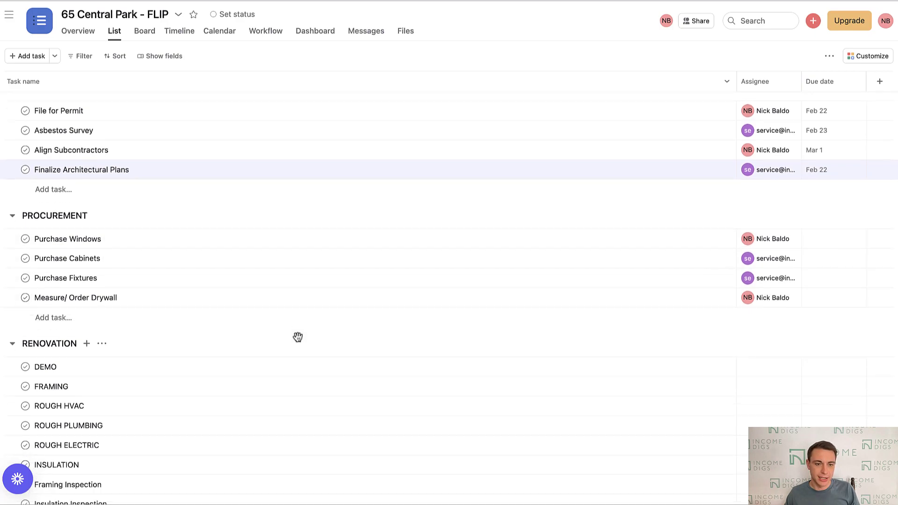
pyautogui.scroll(-5, 148, 295)
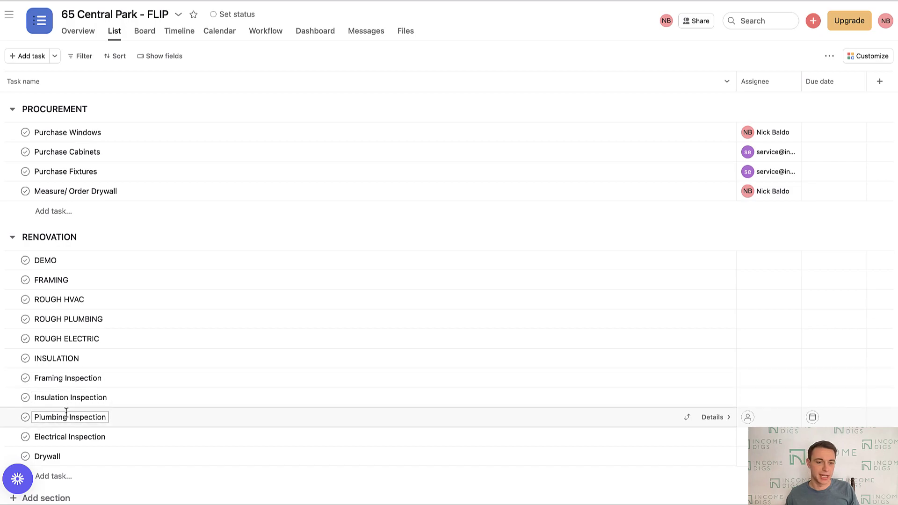
pyautogui.scroll(5, 39, 416)
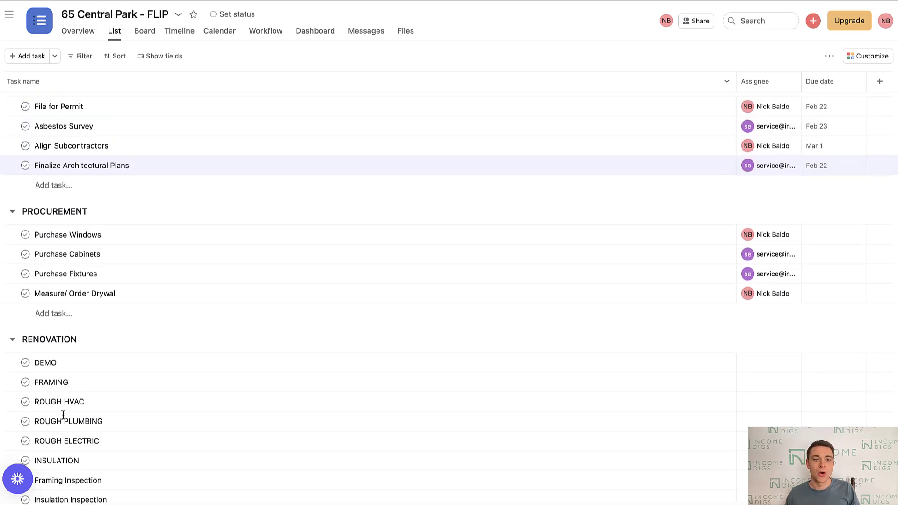
pyautogui.click(13, 108)
pyautogui.click(13, 141)
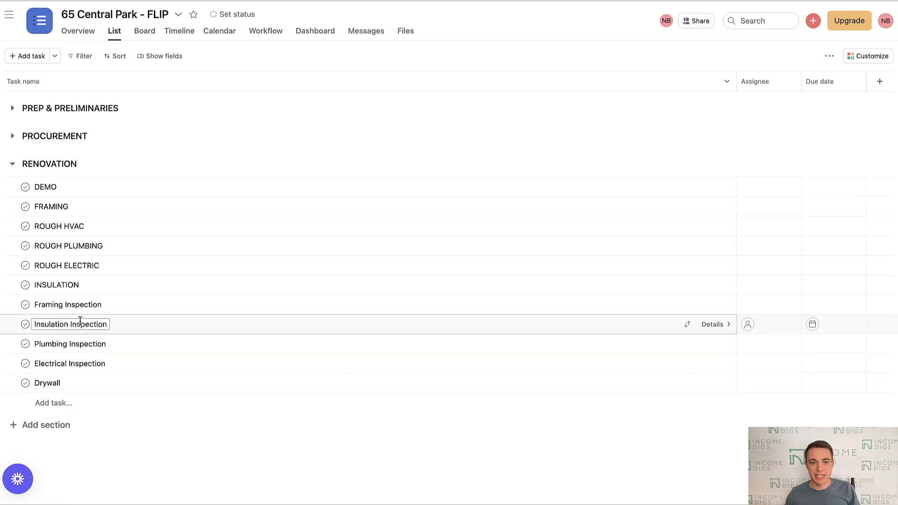
# - Create a new dark grey 'inspection' tag and add it to Insulation Inspection
pyautogui.click(711, 324)
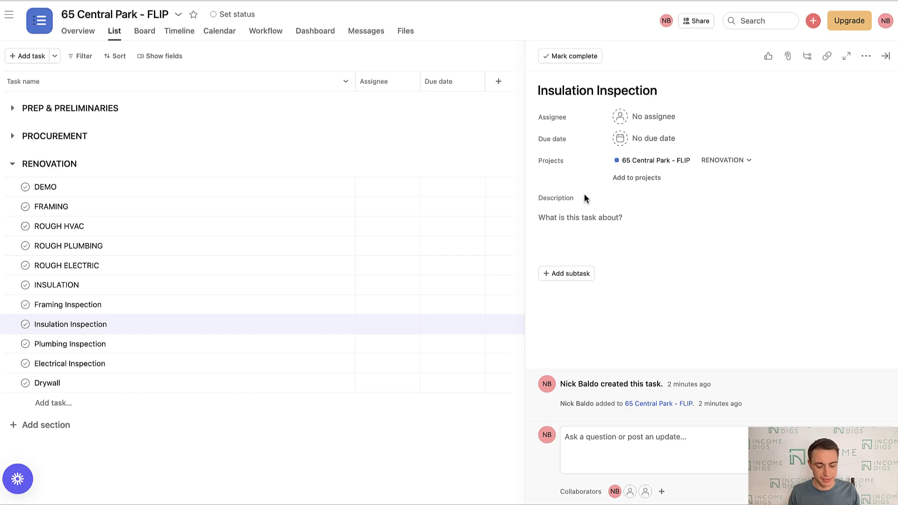
pyautogui.press('Tab')
pyautogui.press('t')
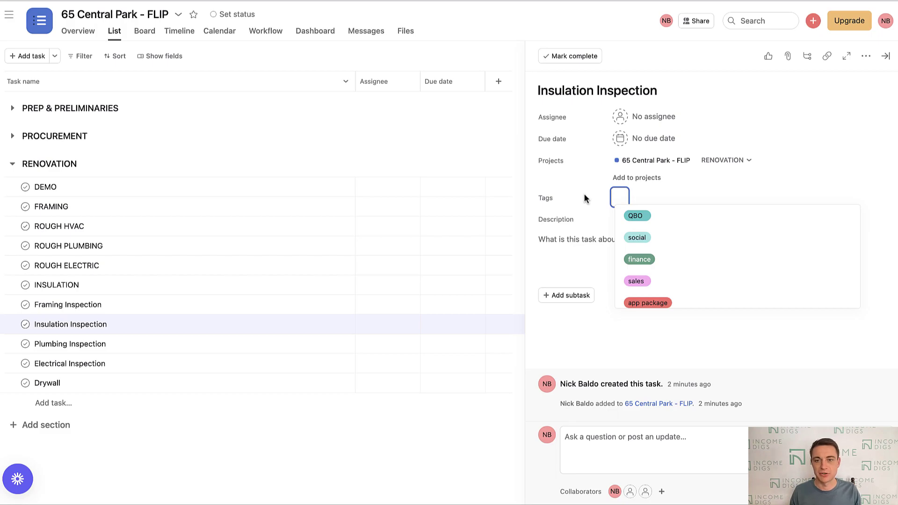
pyautogui.write('inspection')
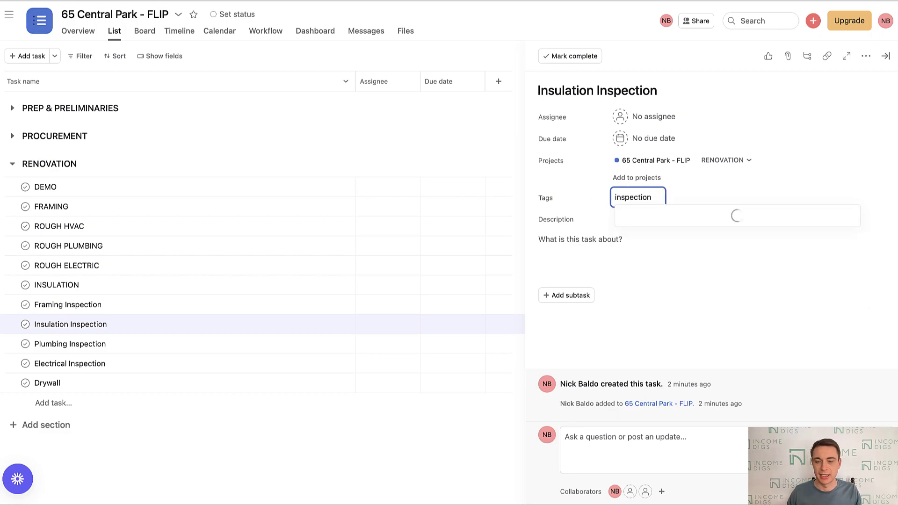
pyautogui.click(794, 215)
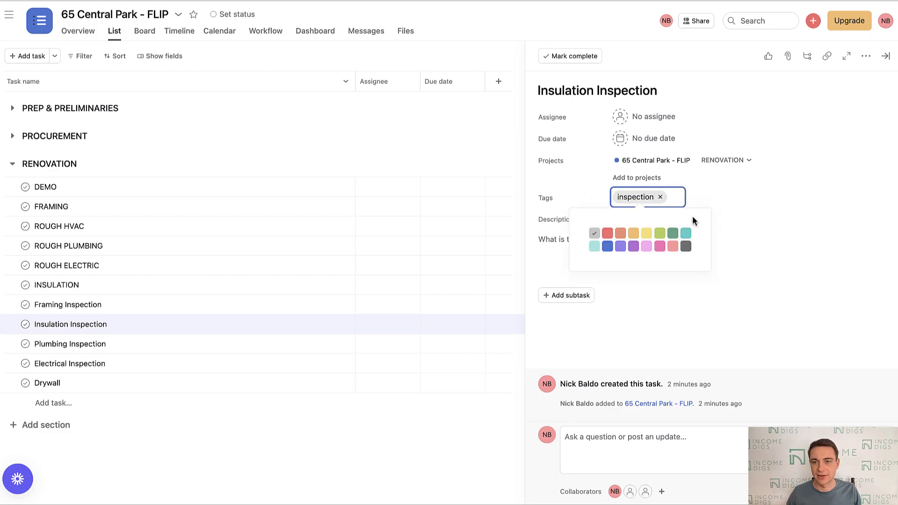
pyautogui.click(685, 247)
pyautogui.click(545, 166)
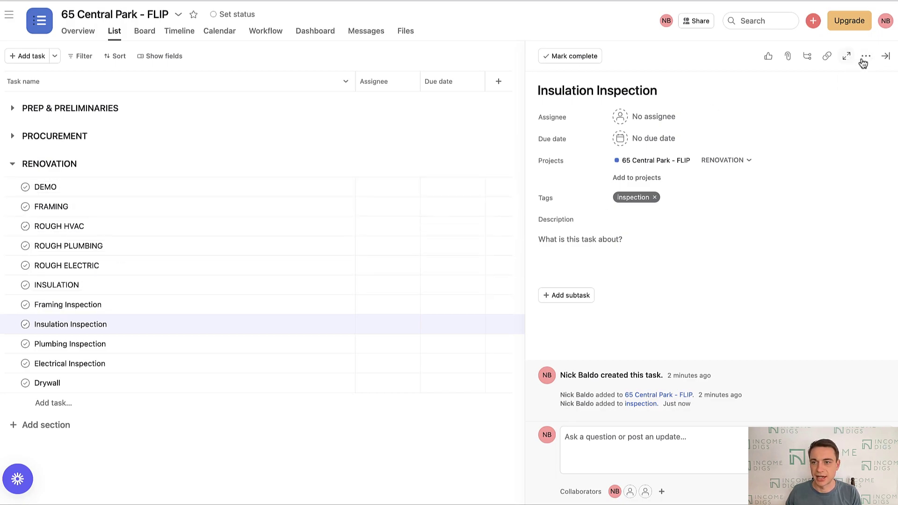
# - Apply the existing 'inspection' tag to Plumbing Inspection
pyautogui.click(885, 57)
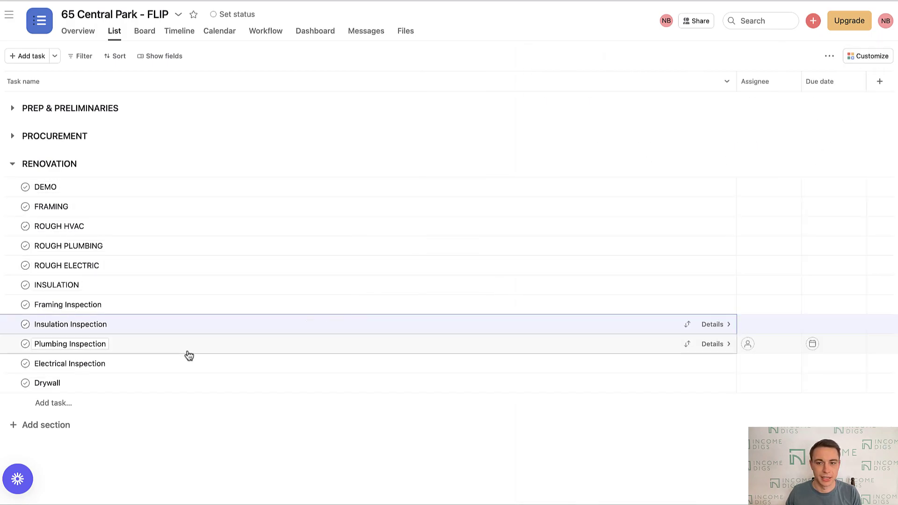
pyautogui.click(711, 325)
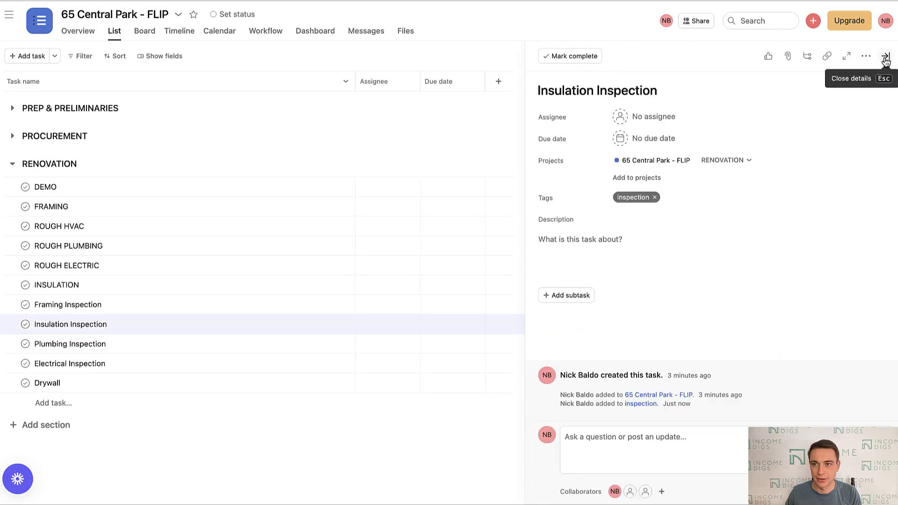
pyautogui.click(885, 56)
pyautogui.click(350, 349)
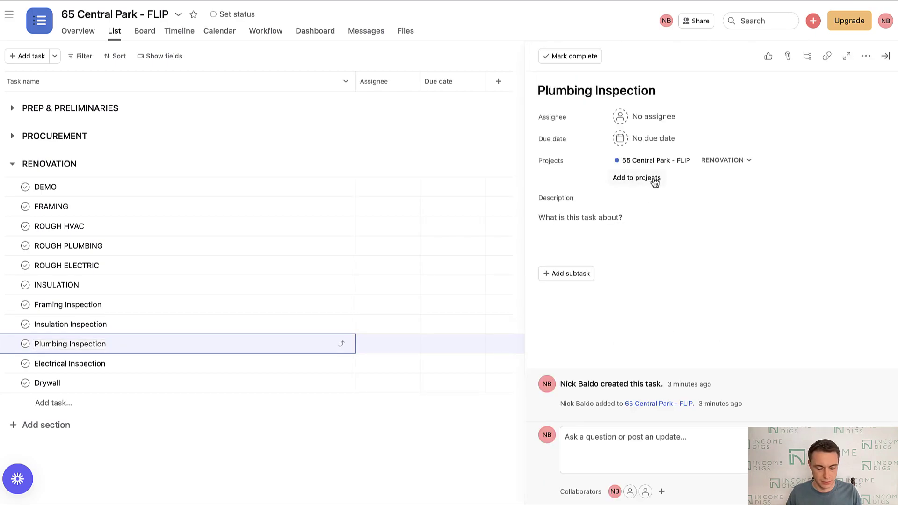
pyautogui.hotkey('Tab', 't')
pyautogui.write('ins')
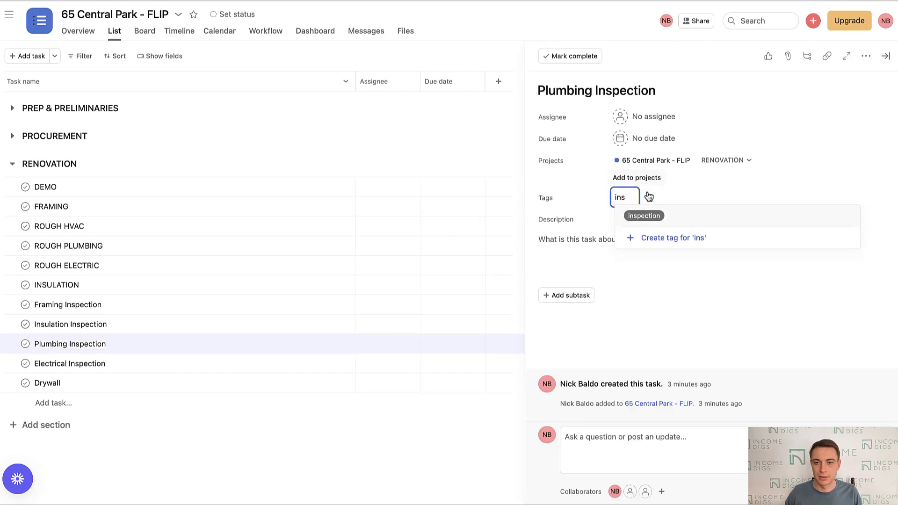
pyautogui.click(639, 217)
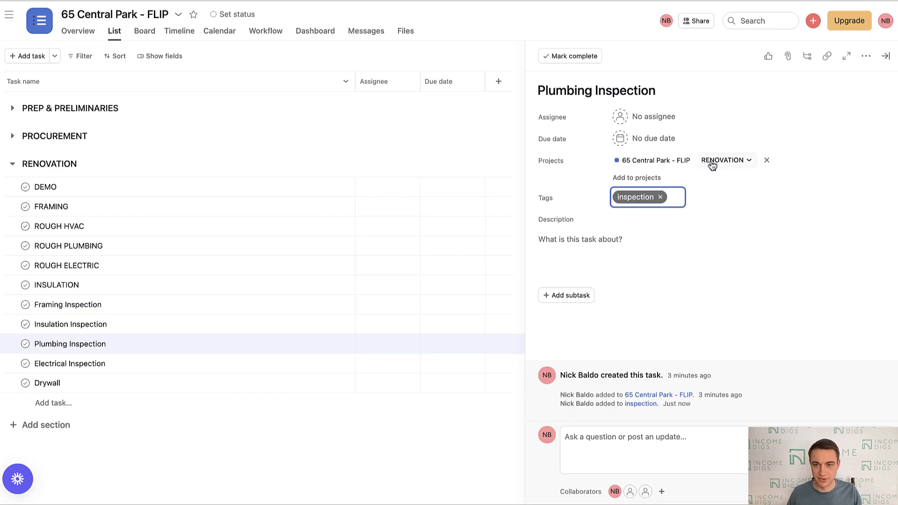
# - Remove the inspection tag from Plumbing Inspection and close its details pane
pyautogui.click(661, 197)
pyautogui.press('Escape')
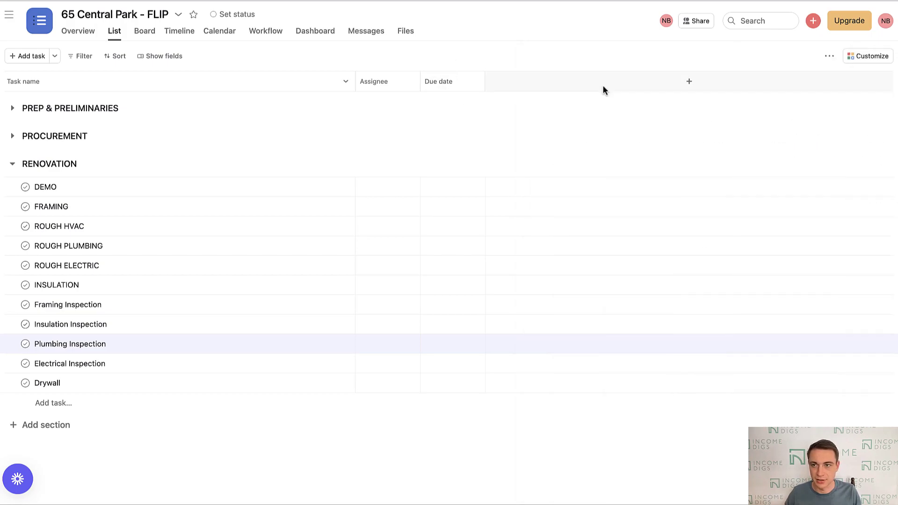
pyautogui.keyDown('shift'); pyautogui.click(87, 369); pyautogui.keyUp('shift')
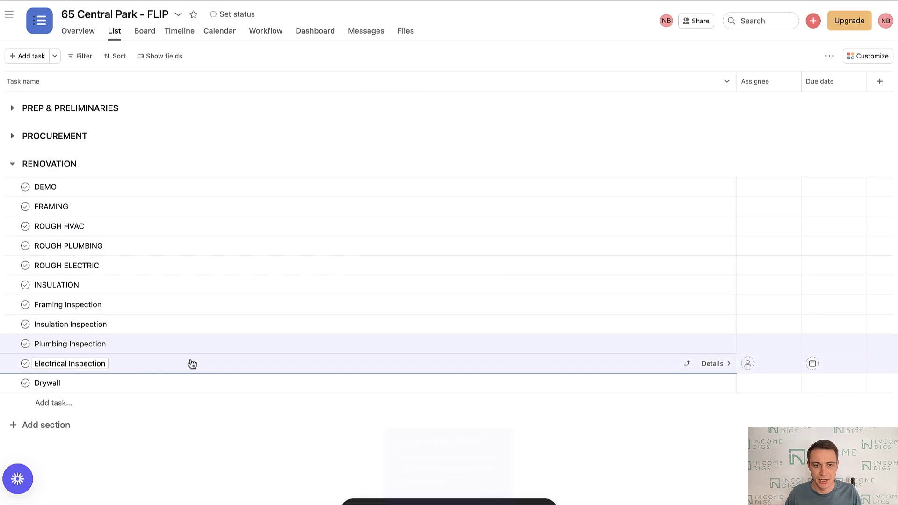
pyautogui.click(513, 466)
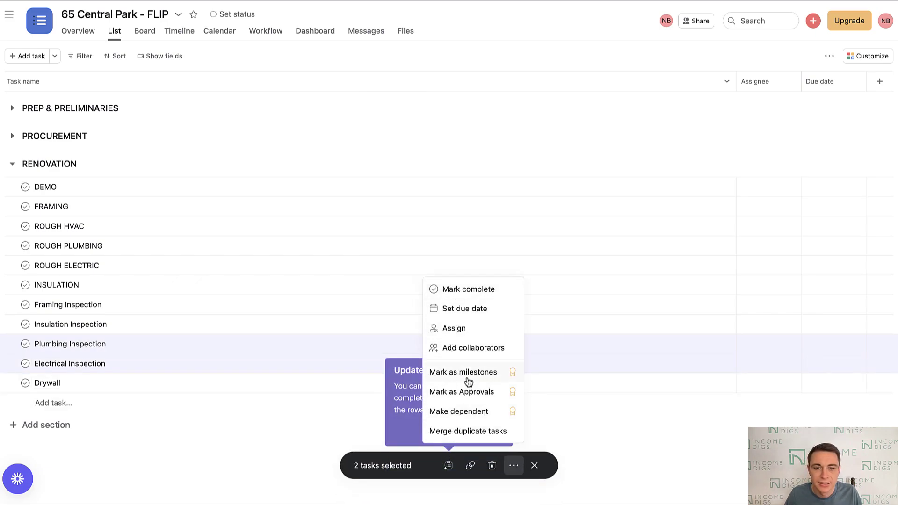
pyautogui.click(448, 466)
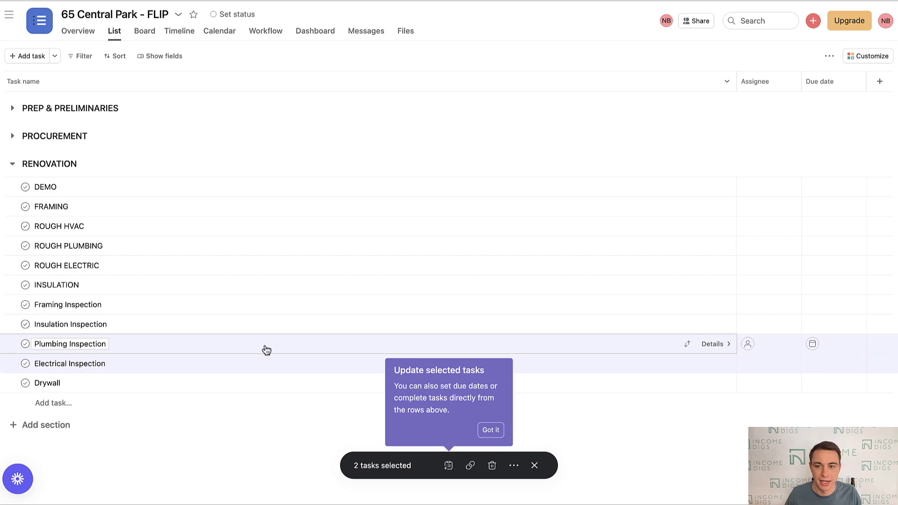
pyautogui.moveTo(879, 82)
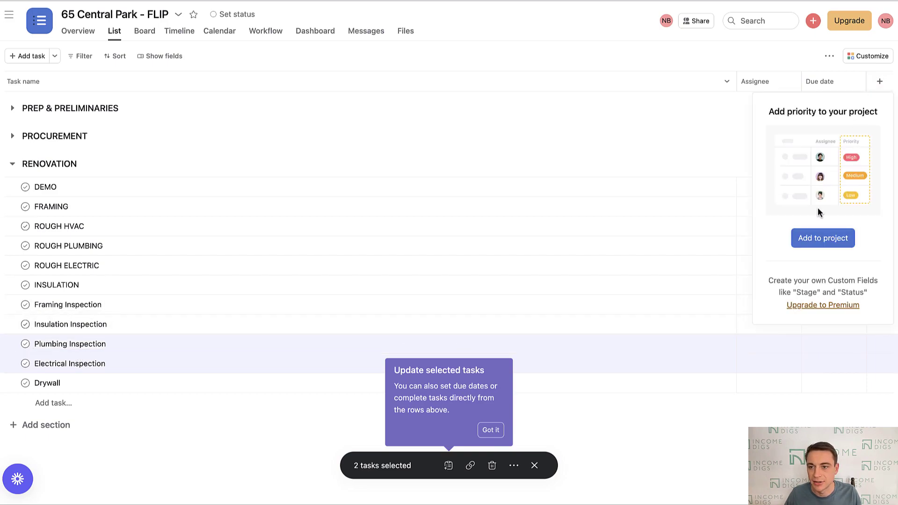
pyautogui.click(637, 65)
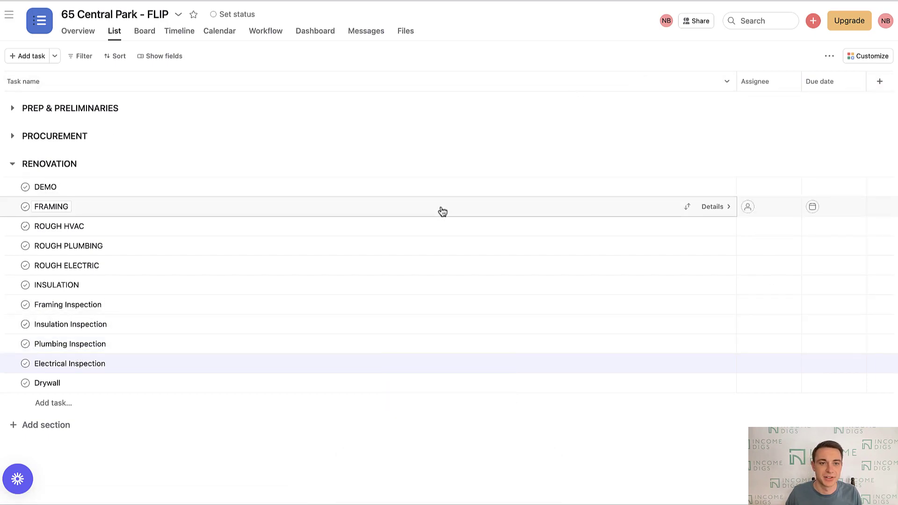
# - Show the Tags field as a column in the FLIP task list
pyautogui.click(157, 60)
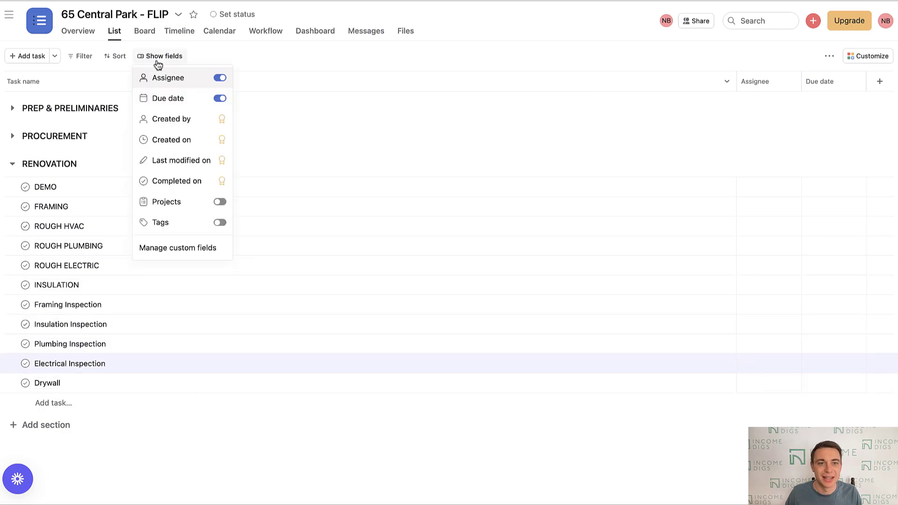
pyautogui.click(218, 223)
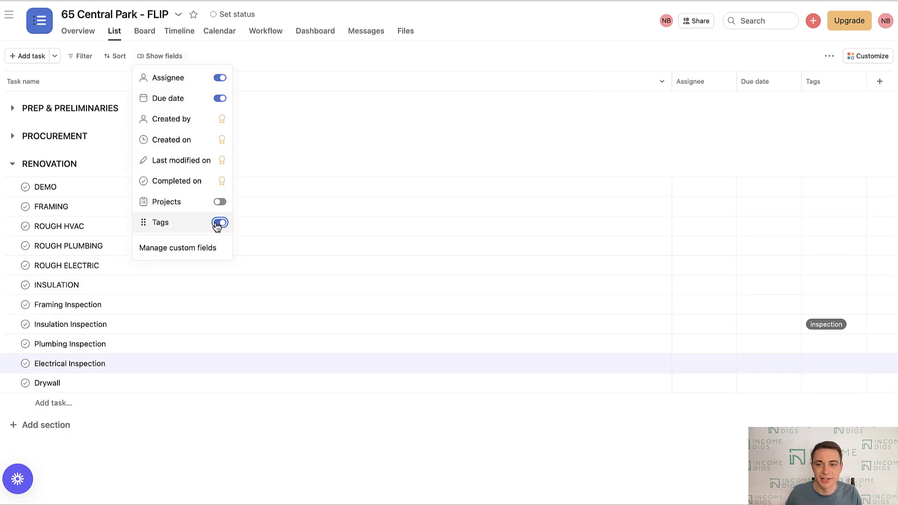
pyautogui.click(448, 56)
# - Tag Plumbing Inspection and Electrical Inspection with 'inspection' from their Tags cells
pyautogui.click(823, 345)
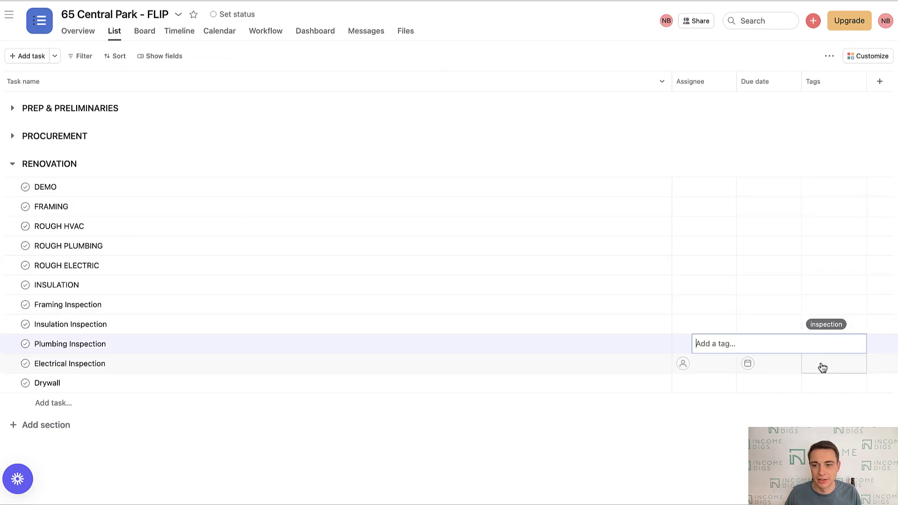
pyautogui.write('inspe')
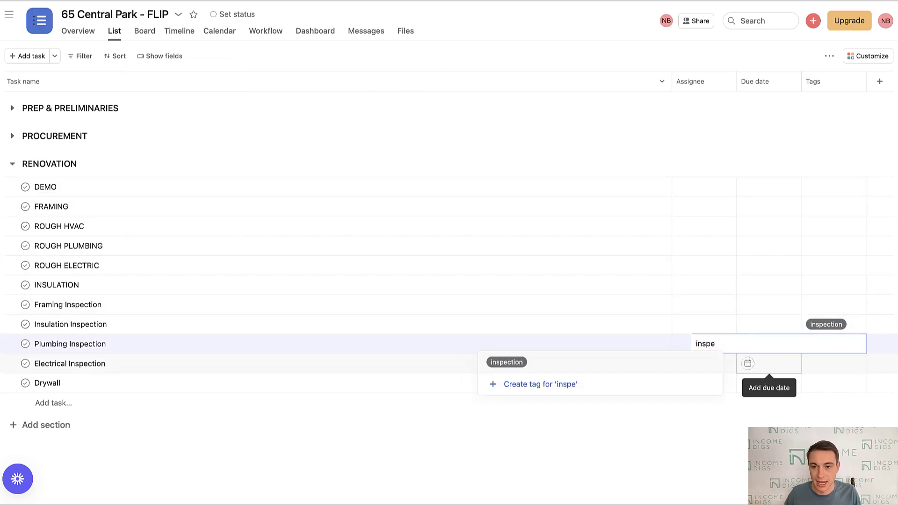
pyautogui.click(622, 368)
pyautogui.click(838, 367)
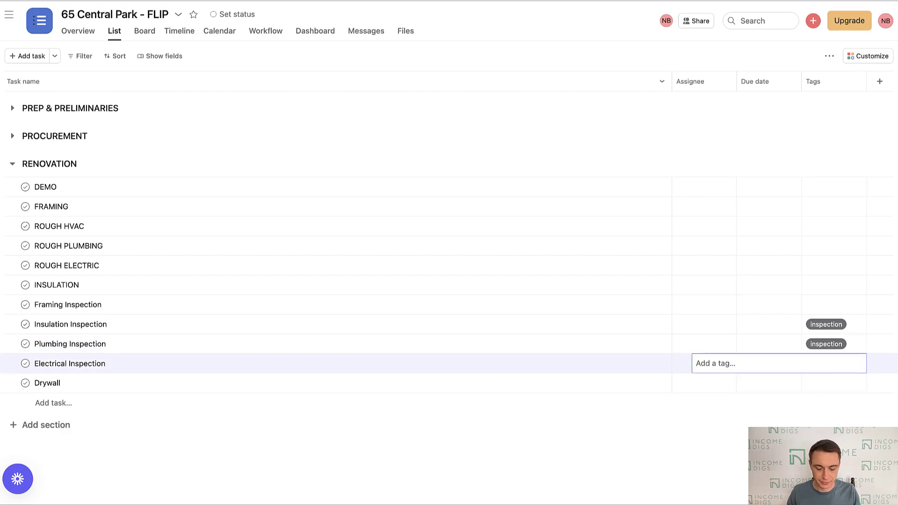
pyautogui.write('inpe')
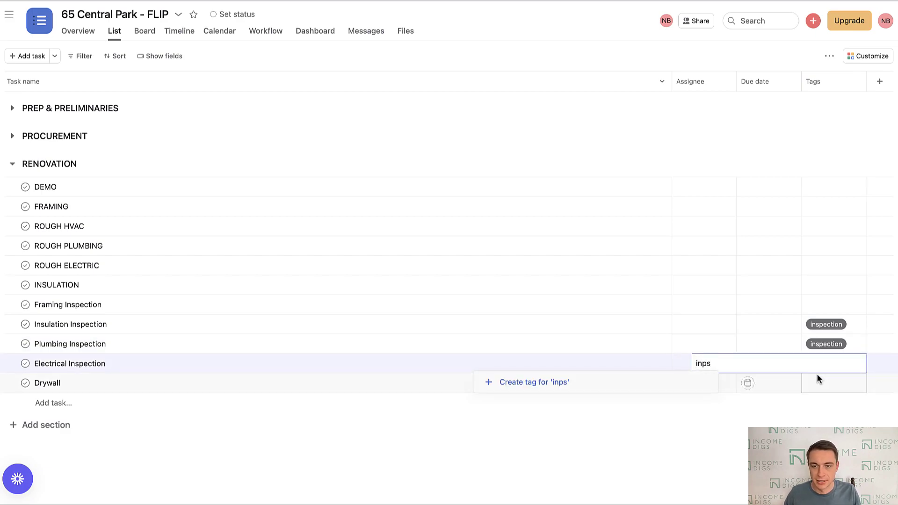
pyautogui.press('BackSpace')
pyautogui.press('BackSpace')
pyautogui.write('s')
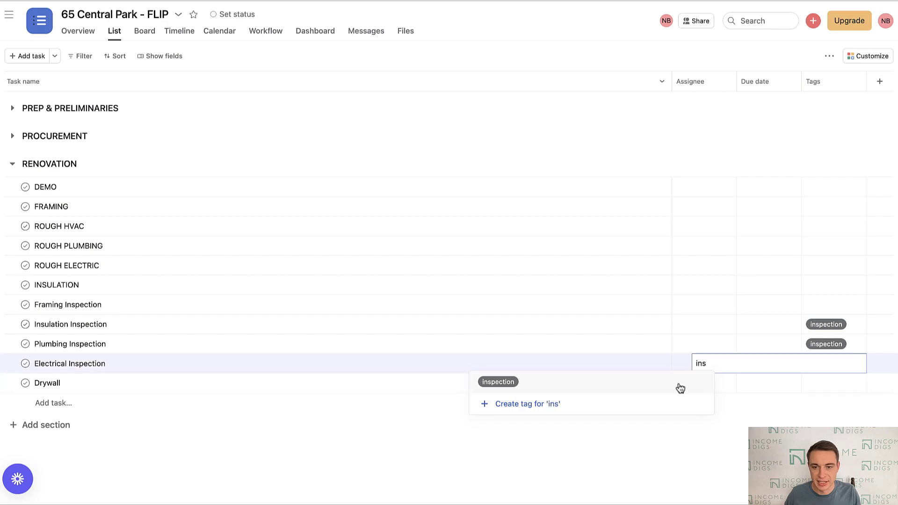
pyautogui.click(665, 386)
pyautogui.click(556, 55)
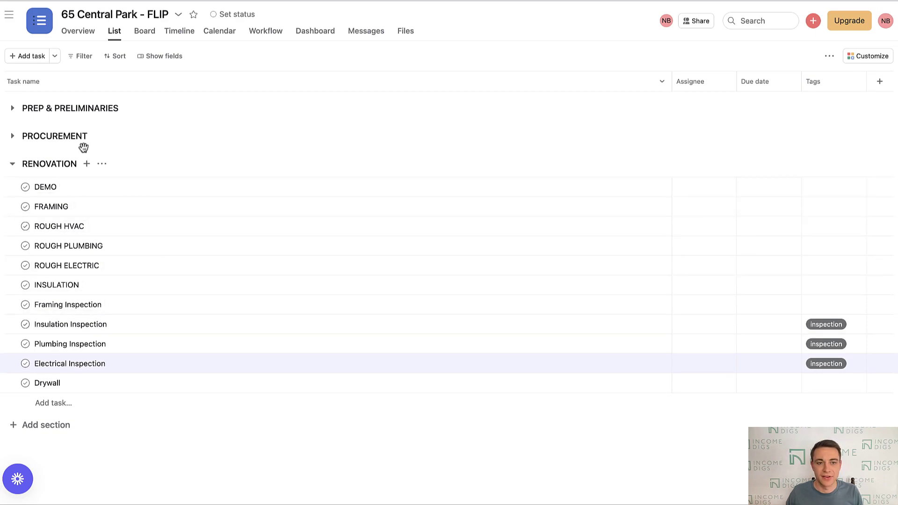
# - Expand the RENOVATION, PROCUREMENT and PREP & PRELIMINARIES sections, then show the projects sidebar
pyautogui.click(12, 165)
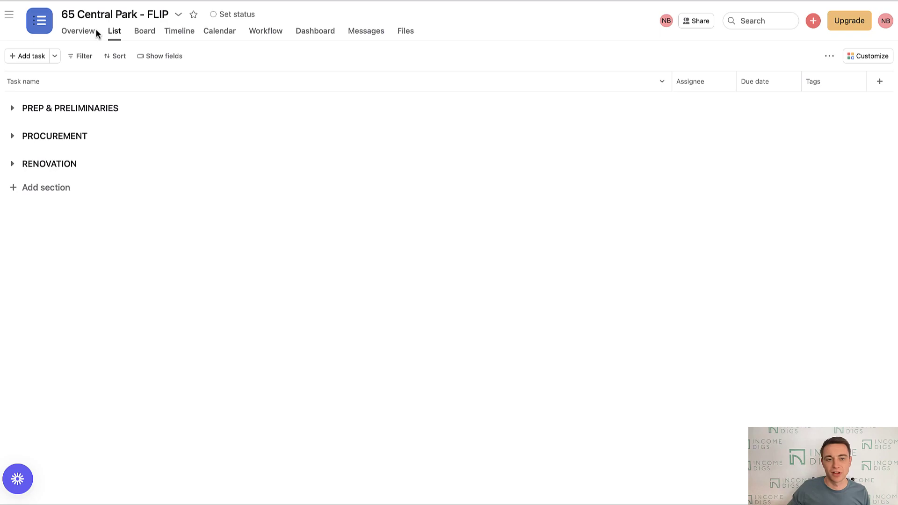
pyautogui.click(12, 162)
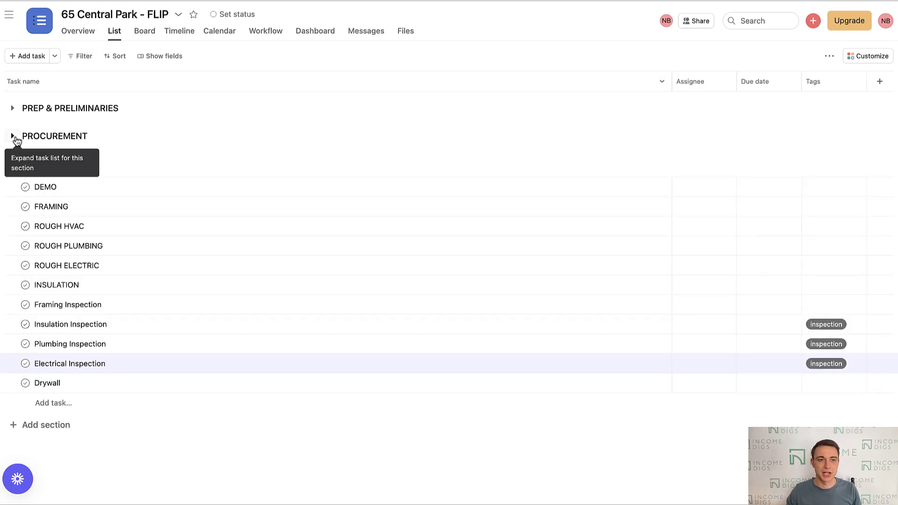
pyautogui.click(12, 135)
pyautogui.click(13, 110)
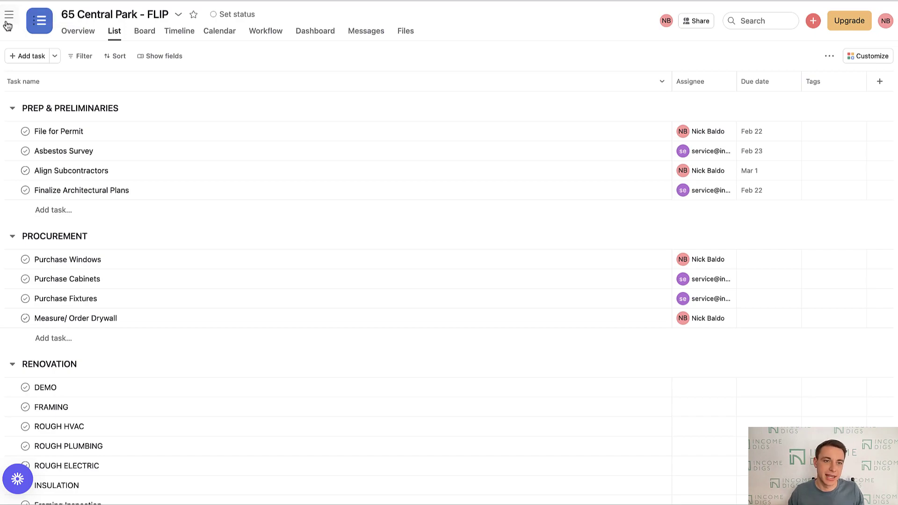
pyautogui.click(4, 23)
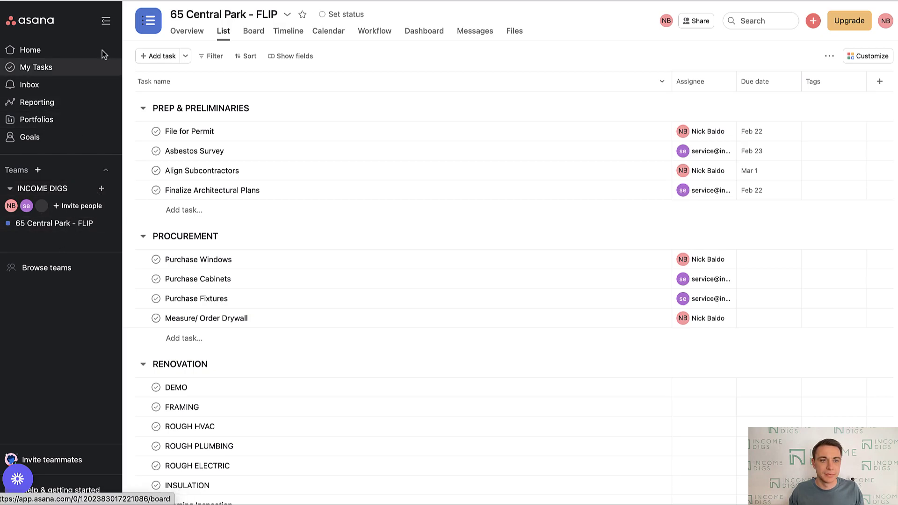
# - Start a blank list-view project named 'TENANT ONBOARDING' for the INCOME DIGS team and go to it
pyautogui.click(101, 188)
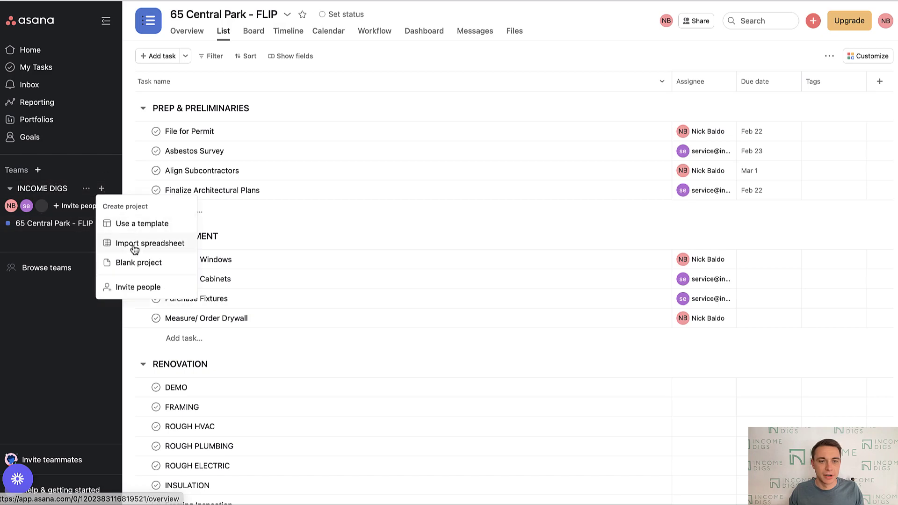
pyautogui.click(134, 263)
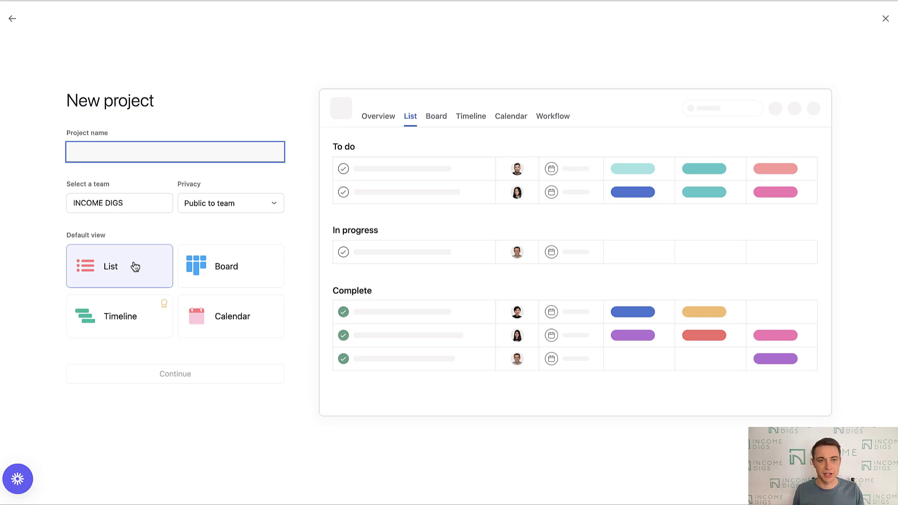
pyautogui.write('TENANT O')
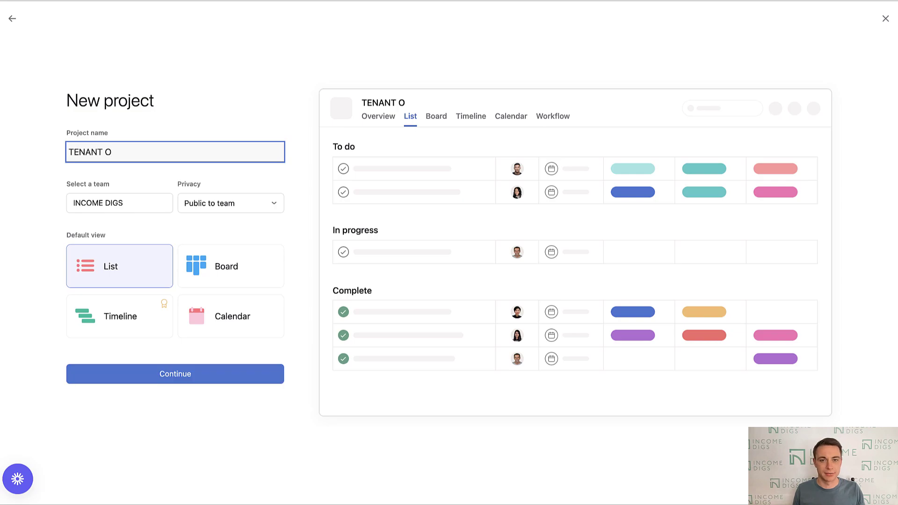
pyautogui.write('NBOARDING')
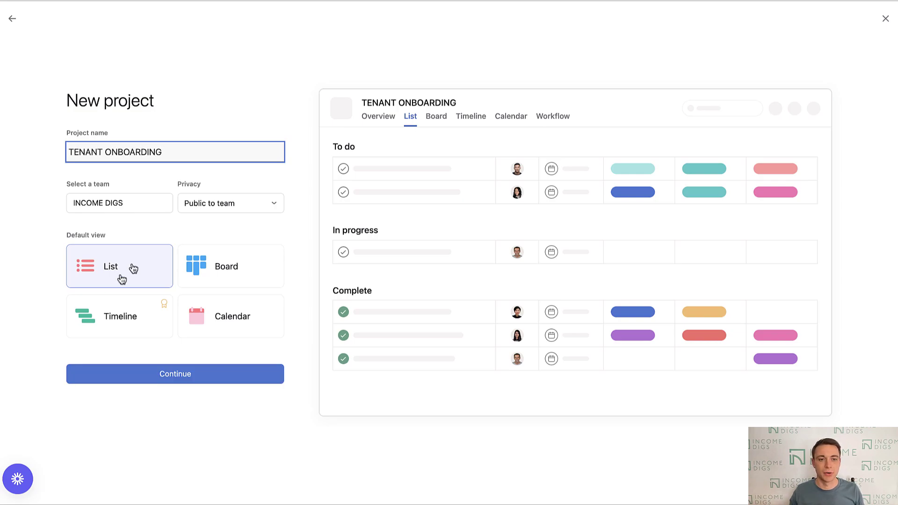
pyautogui.click(217, 377)
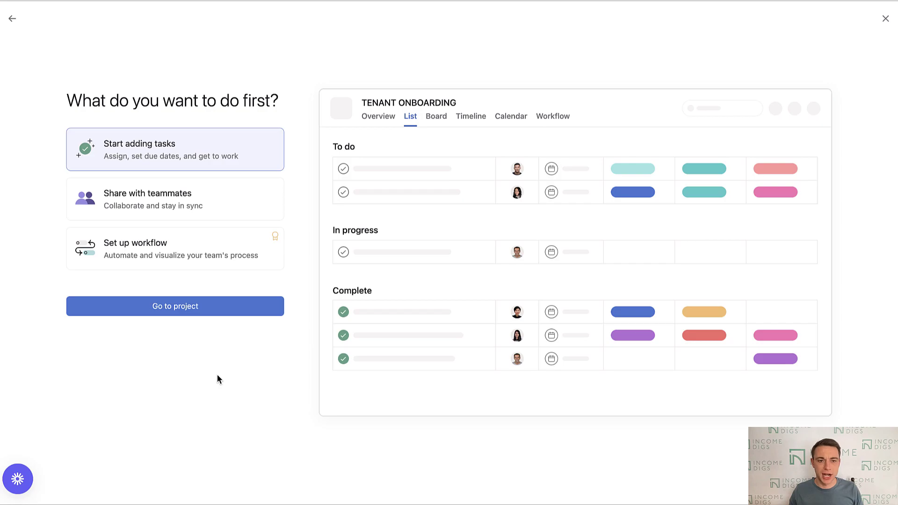
pyautogui.click(195, 310)
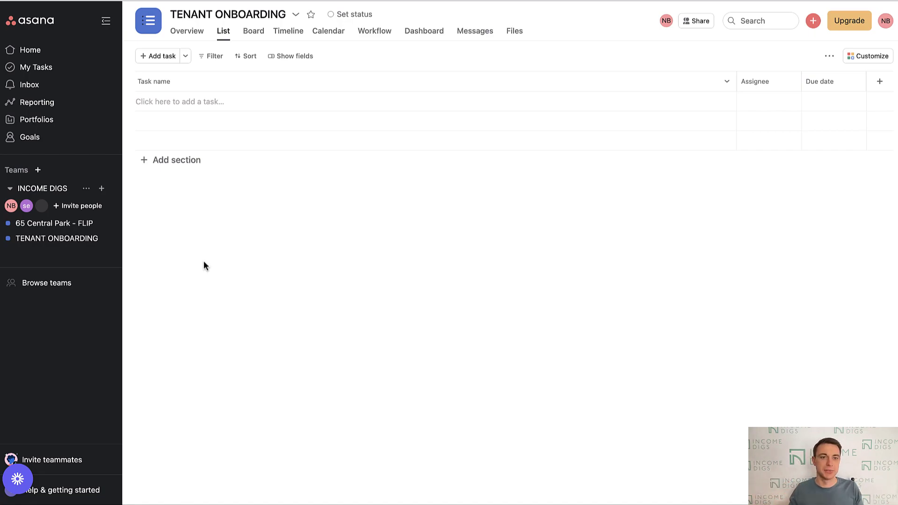
# - Add the tasks Execute Lease, Communicate Utility Transfer and Exchange Keys
pyautogui.click(209, 97)
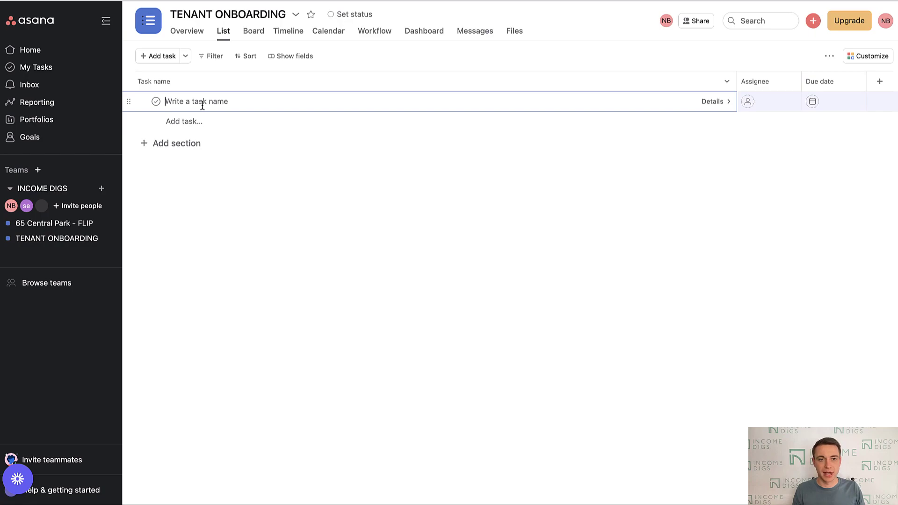
pyautogui.write('Execute')
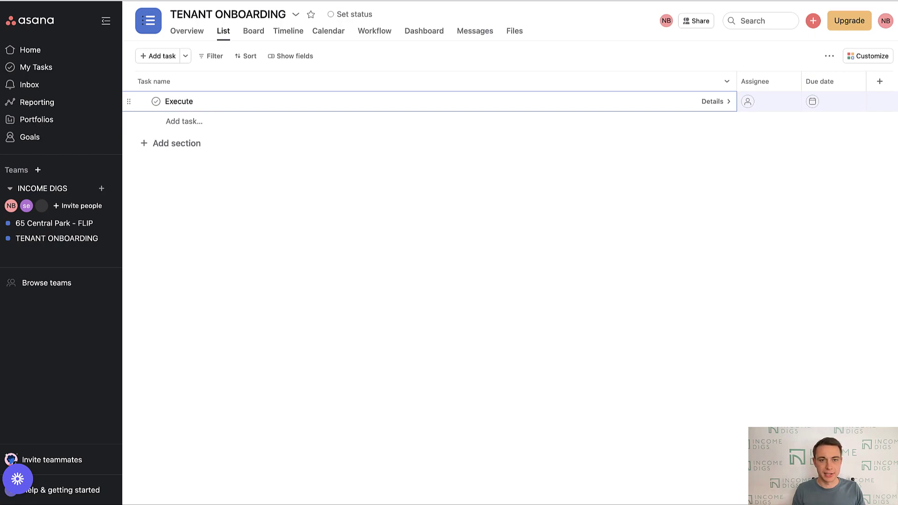
pyautogui.write(' SLease')
pyautogui.press('Return')
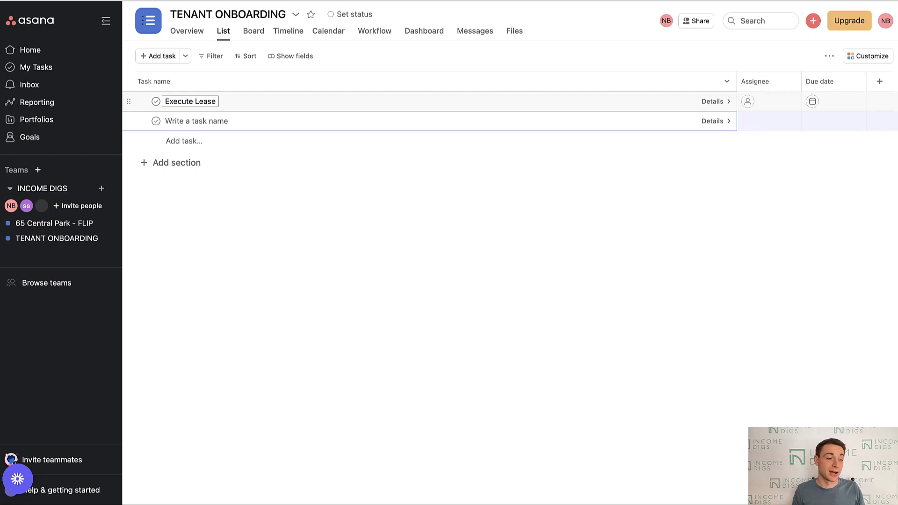
pyautogui.write('Communicate ')
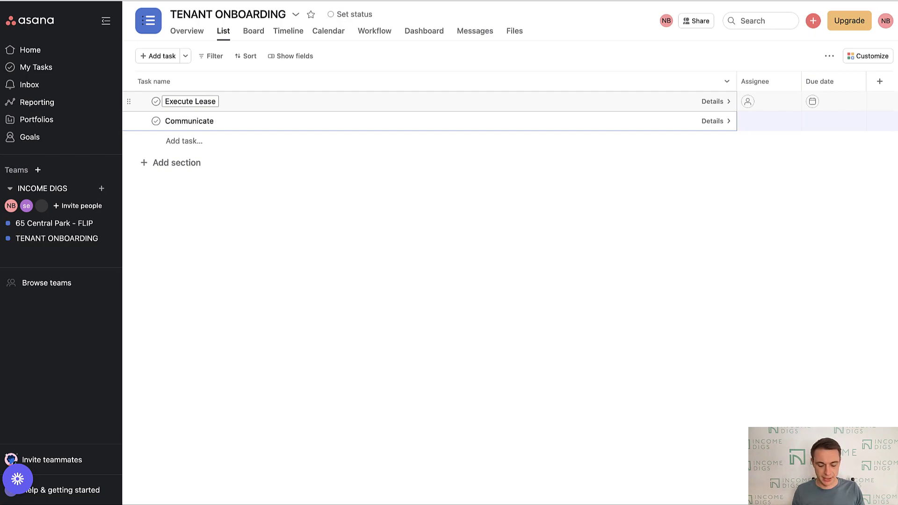
pyautogui.write('Utility Transfer')
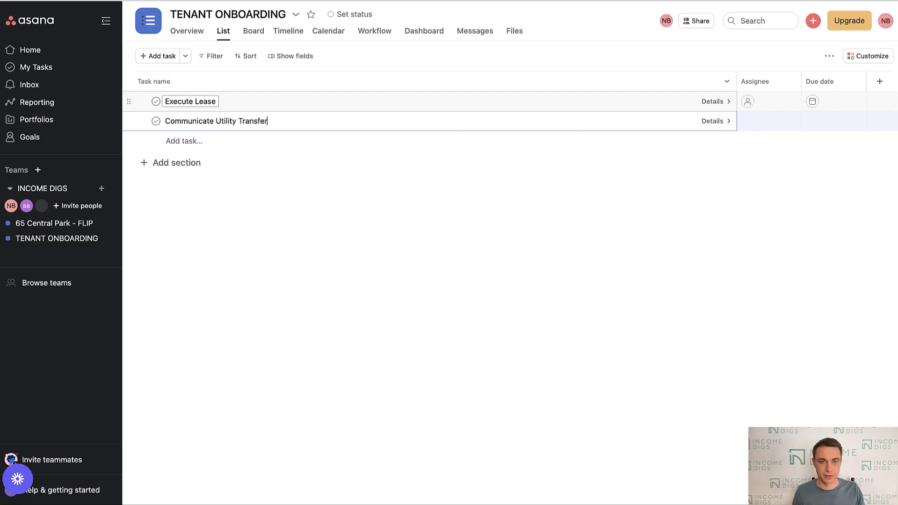
pyautogui.press('Return')
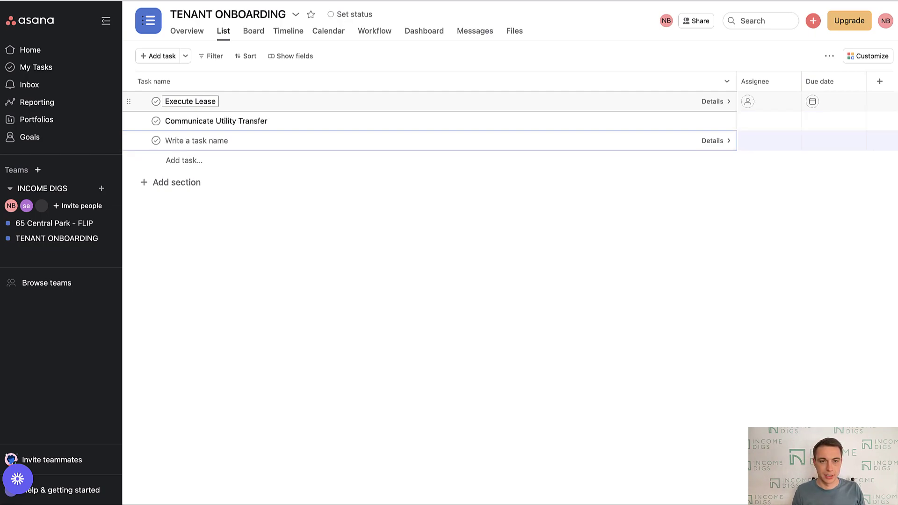
pyautogui.write('Exchange Keys')
pyautogui.press('Return')
# - Add Send New Tenant Welcome Packet and Set tenant up in Tenant Cloud, correcting 'tenatn' to 'tenant'
pyautogui.write('Send New Ten')
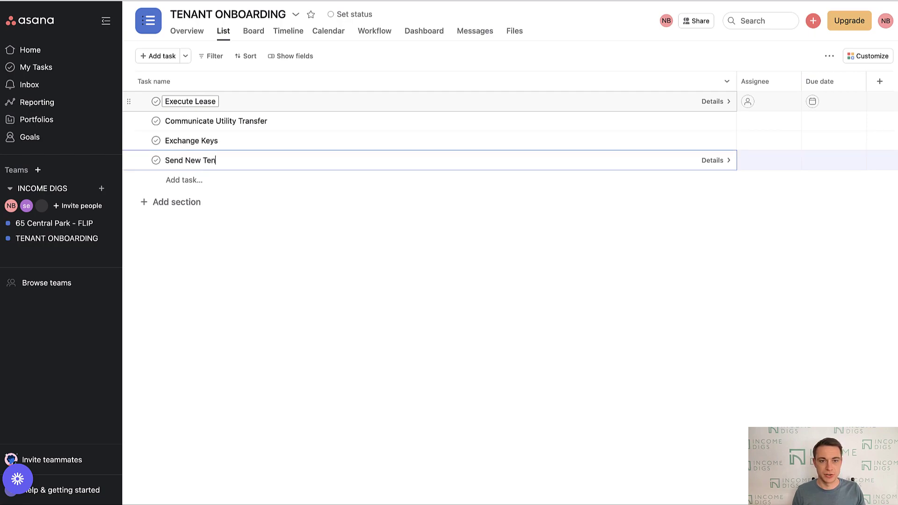
pyautogui.write('ant We')
pyautogui.write('lcome')
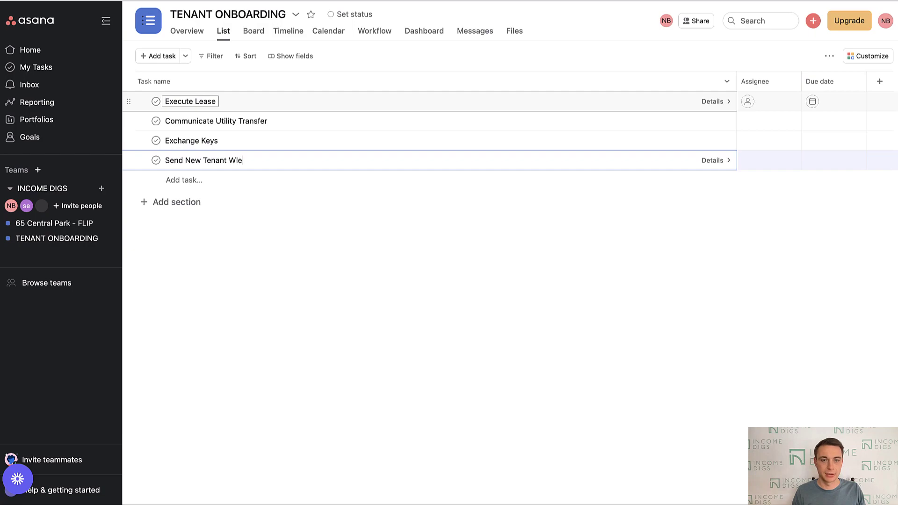
pyautogui.press('BackSpace')
pyautogui.press('BackSpace')
pyautogui.write('elcome Pack')
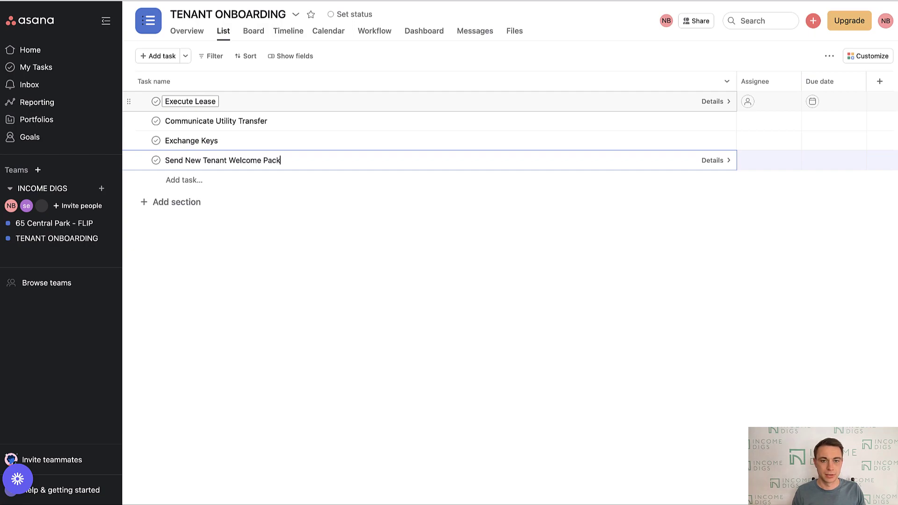
pyautogui.write('et')
pyautogui.press('Return')
pyautogui.write('Se')
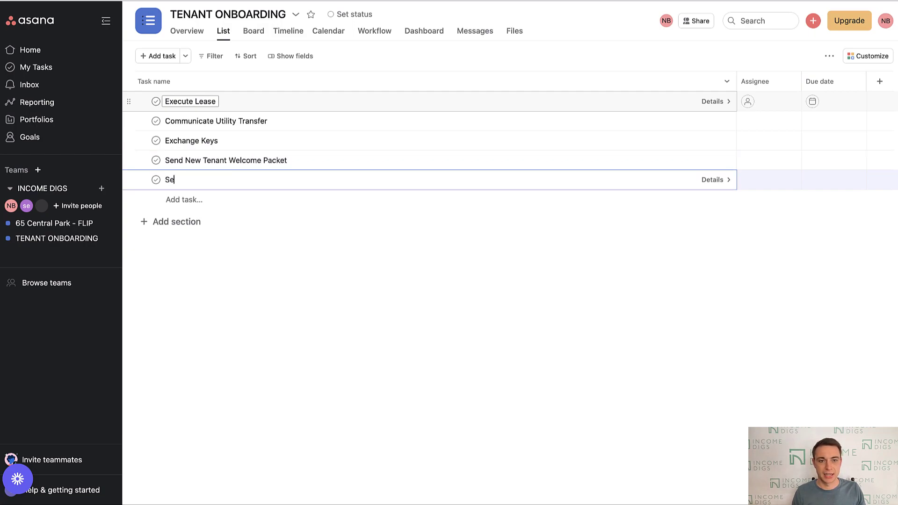
pyautogui.write('t tenatn up in Te')
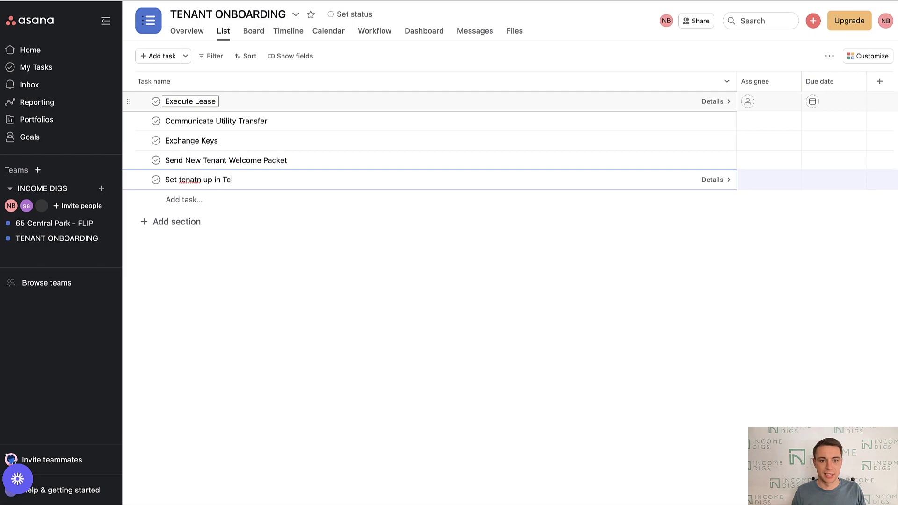
pyautogui.write('nant Cloud')
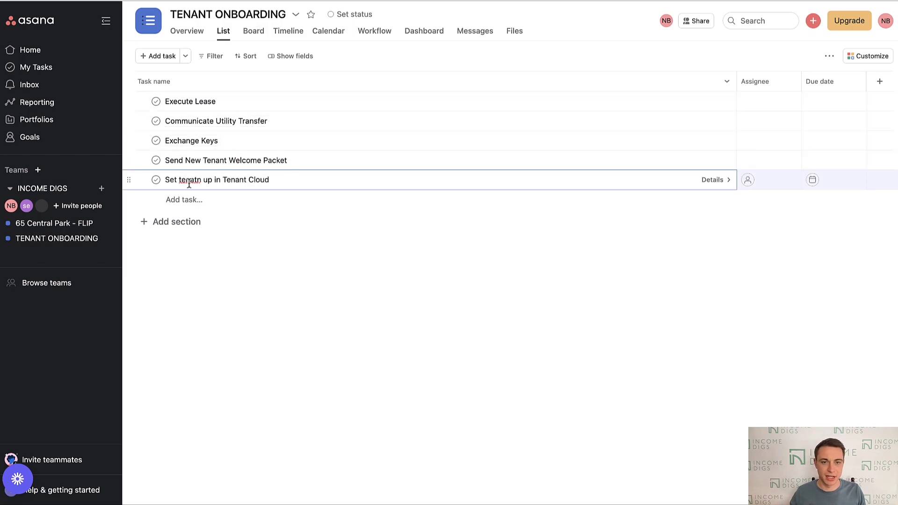
pyautogui.rightClick(191, 183)
pyautogui.click(211, 190)
pyautogui.click(298, 183)
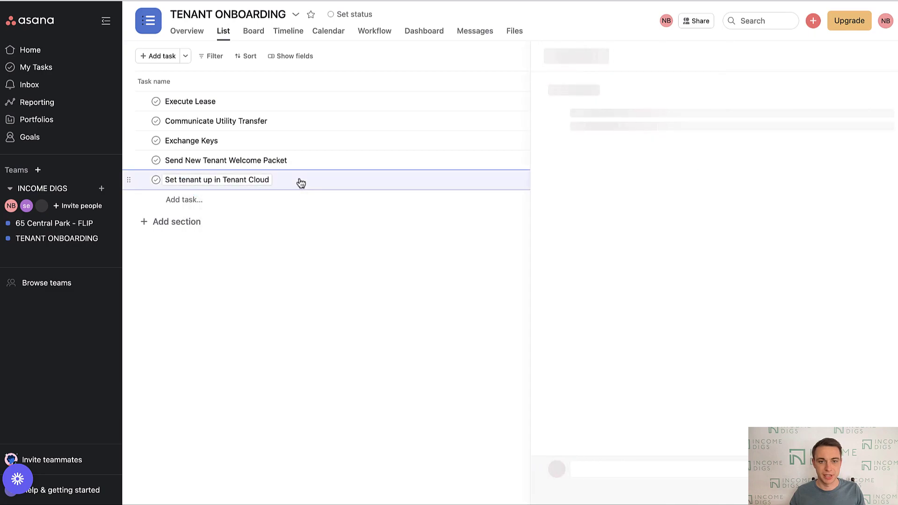
pyautogui.click(885, 56)
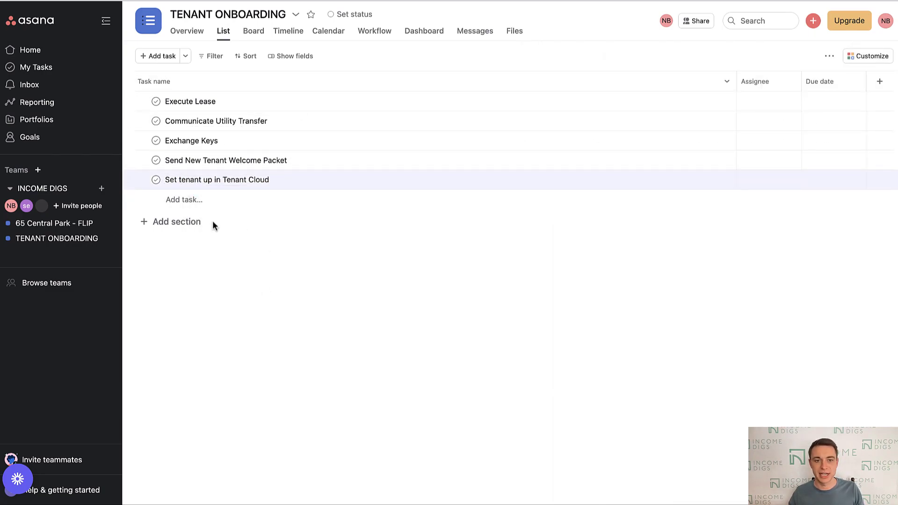
# - Add two sections below the tasks named PRE MOVE and POST MOVE
pyautogui.click(169, 223)
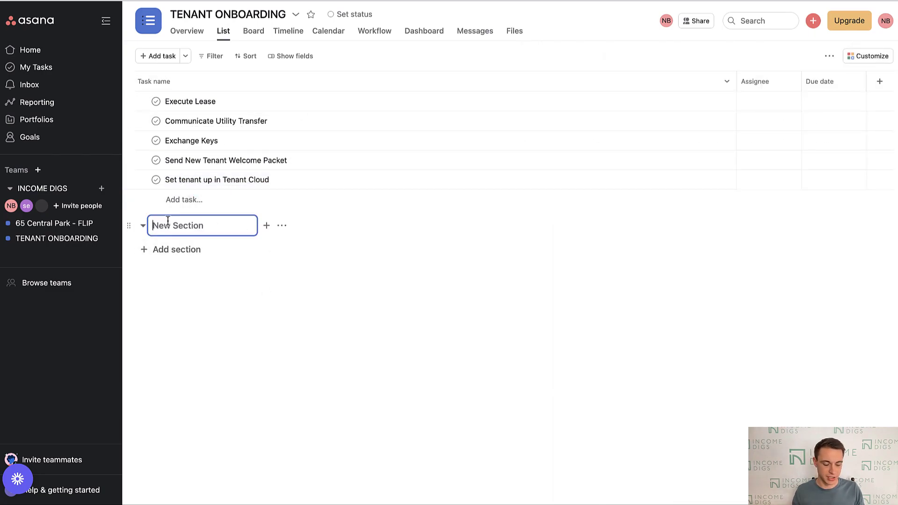
pyautogui.write('PRE MOVE')
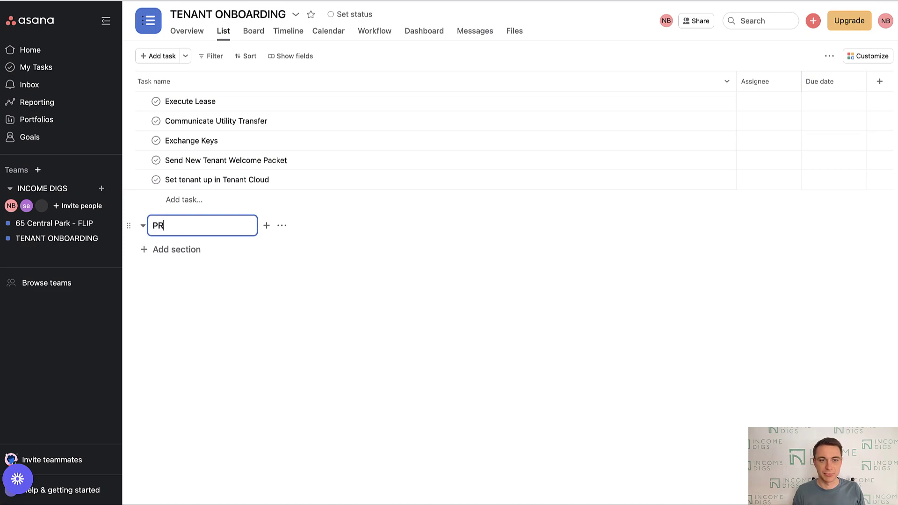
pyautogui.press('Return')
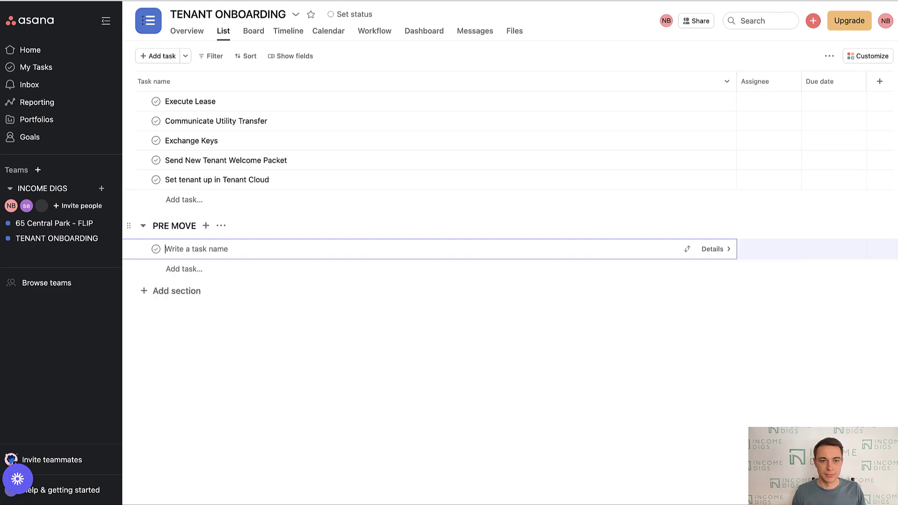
pyautogui.click(174, 287)
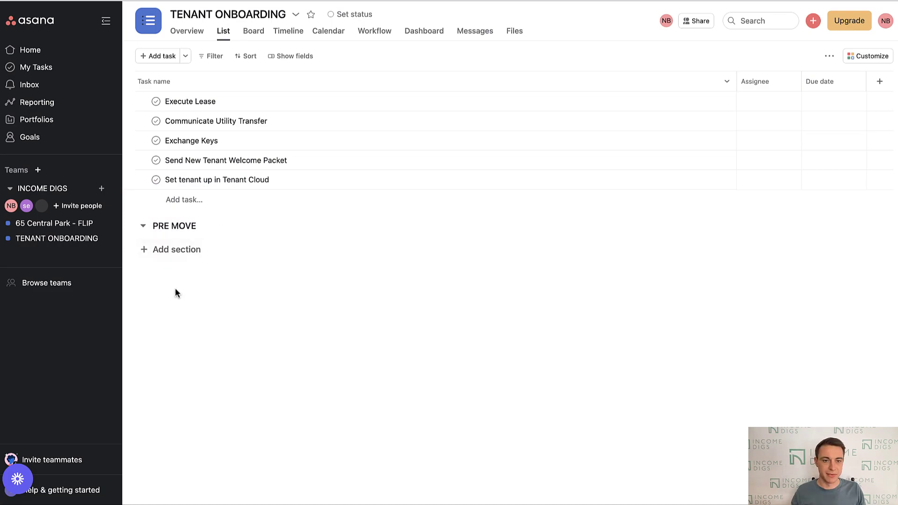
pyautogui.click(201, 249)
pyautogui.write('POST ')
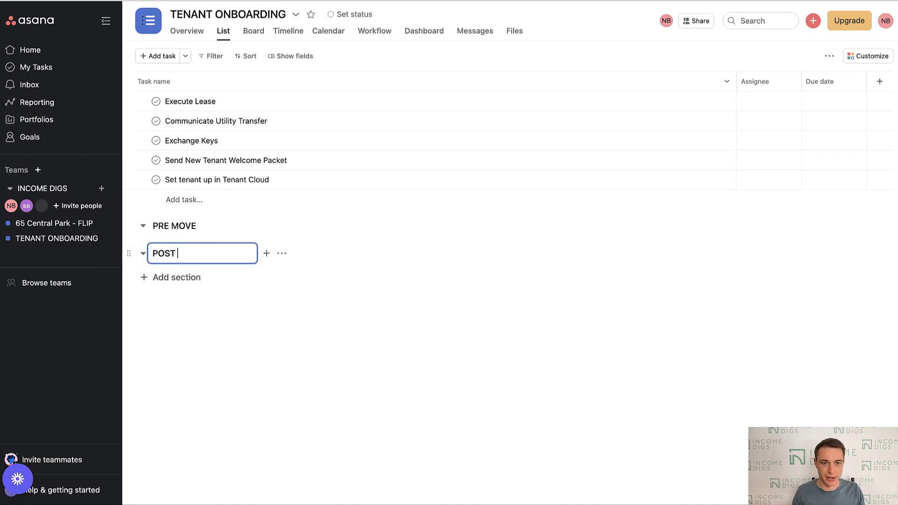
pyautogui.write('MOVE')
pyautogui.click(184, 383)
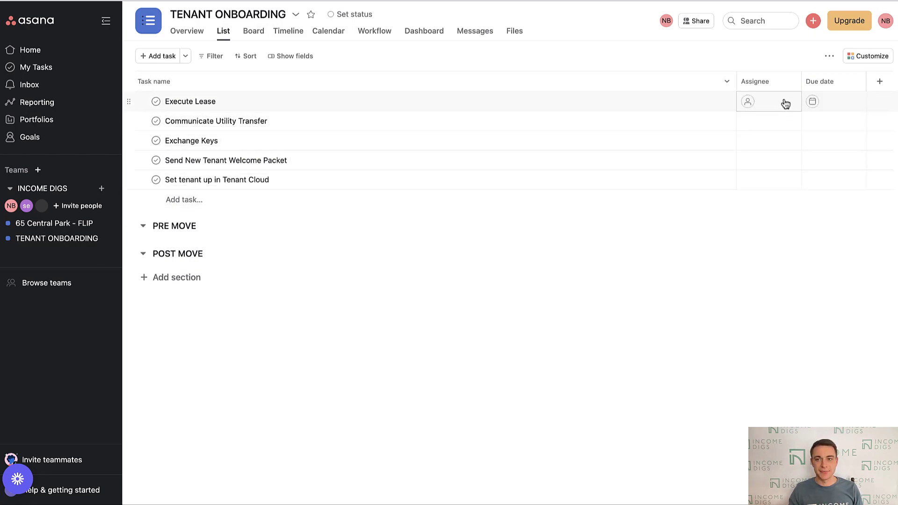
# - Assign Execute Lease and Exchange Keys to one teammate, Communicate Utility Transfer to the service account
pyautogui.click(764, 105)
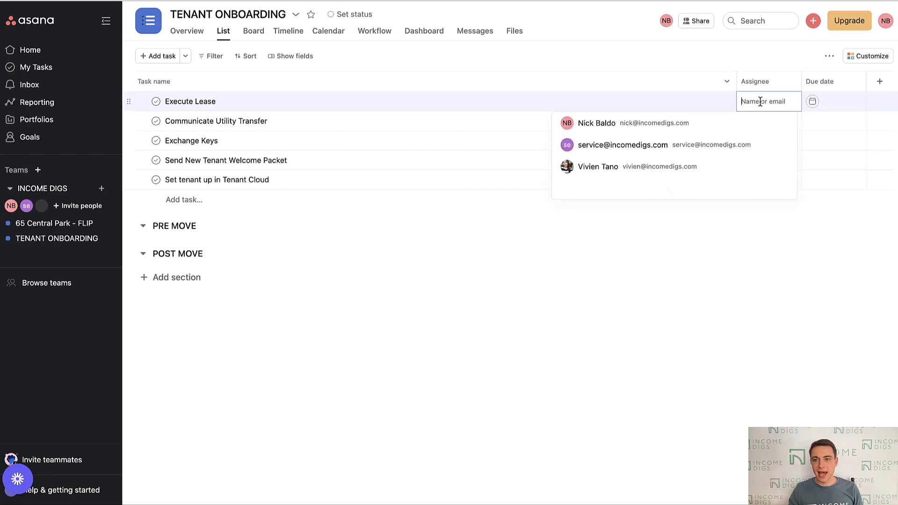
pyautogui.click(654, 125)
pyautogui.click(770, 122)
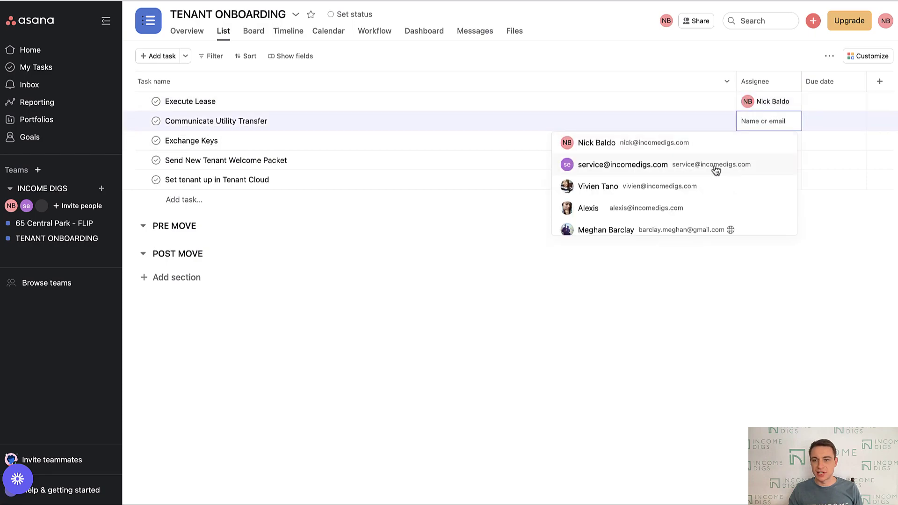
pyautogui.click(715, 165)
pyautogui.click(770, 143)
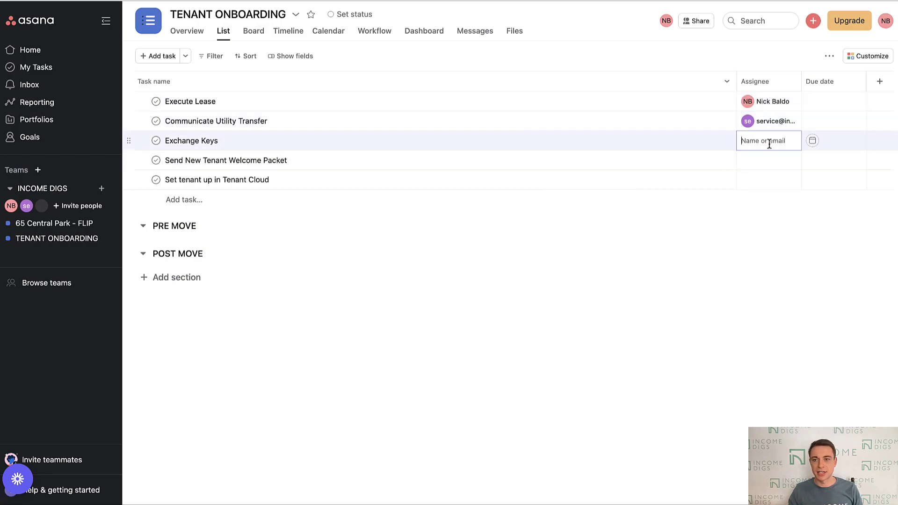
pyautogui.click(784, 182)
pyautogui.click(781, 142)
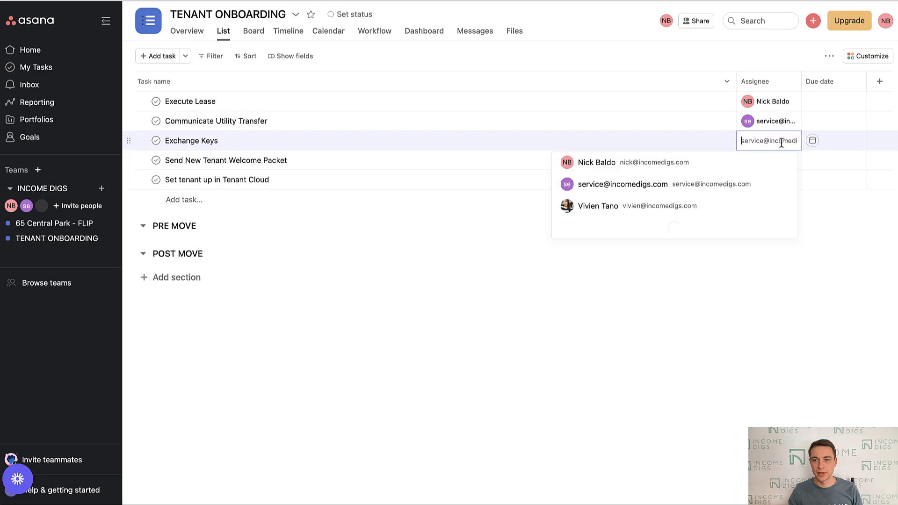
pyautogui.click(717, 163)
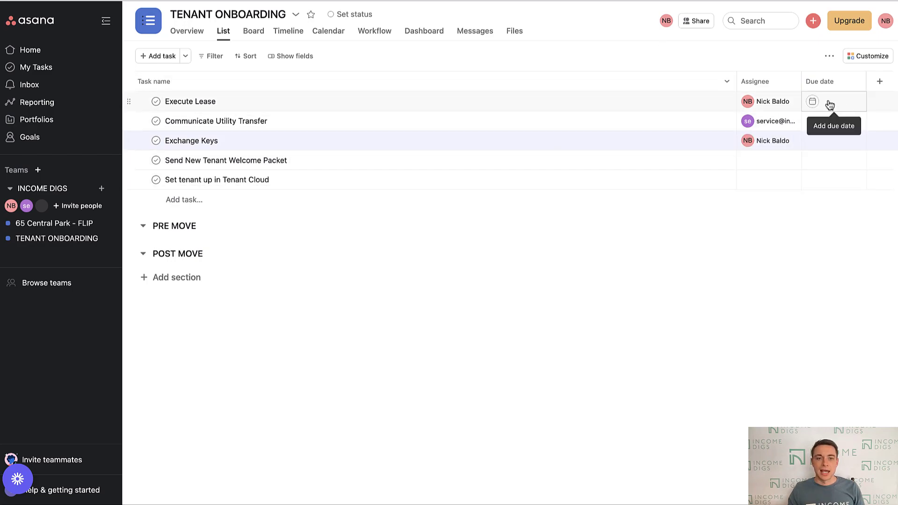
# - Drag Tenant Cloud, Welcome Packet, Exchange Keys and Utility Transfer tasks under PRE MOVE
pyautogui.moveTo(132, 179); pyautogui.dragTo(160, 229)
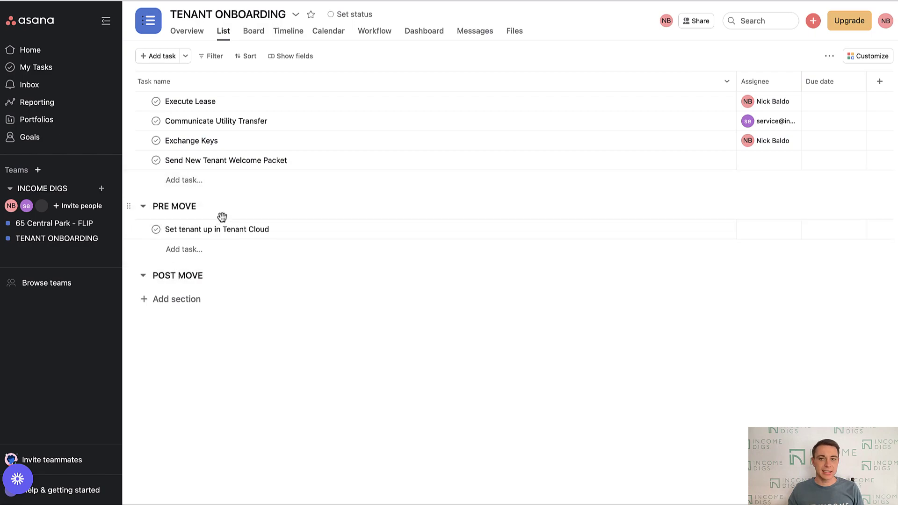
pyautogui.moveTo(133, 161); pyautogui.dragTo(139, 230)
pyautogui.moveTo(132, 140); pyautogui.dragTo(147, 214)
pyautogui.moveTo(131, 121); pyautogui.dragTo(141, 193)
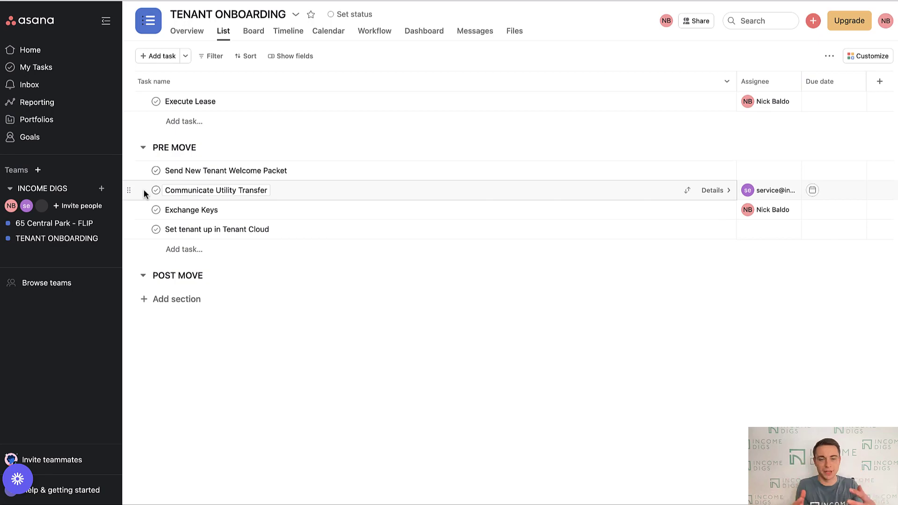